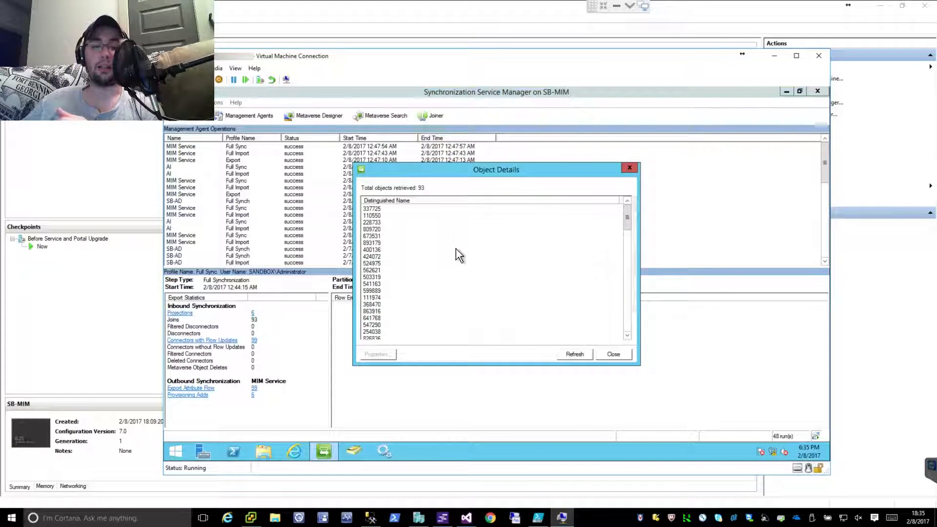
Close the joined objects list and inspect the objects projected by the AI management agent's Full Sync run
{"action": "left_click", "coordinate": [606, 353]}
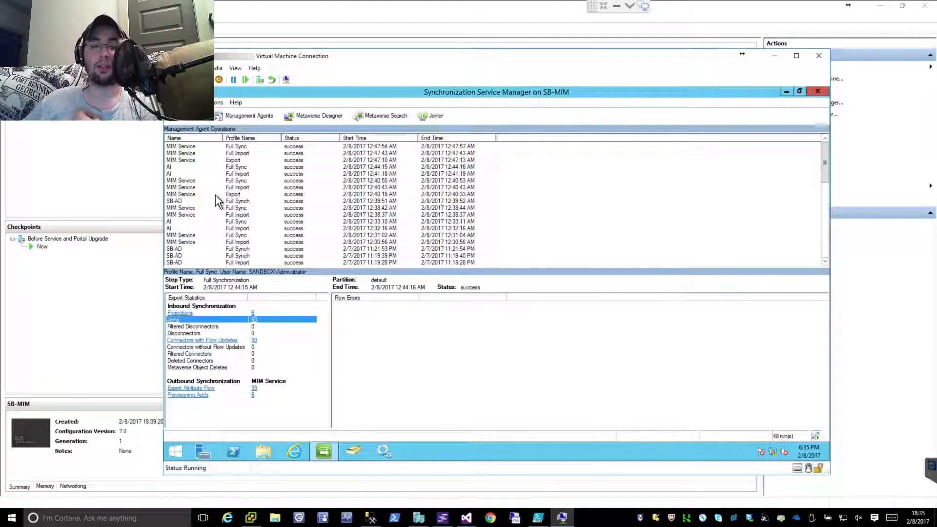
{"action": "left_click", "coordinate": [213, 167]}
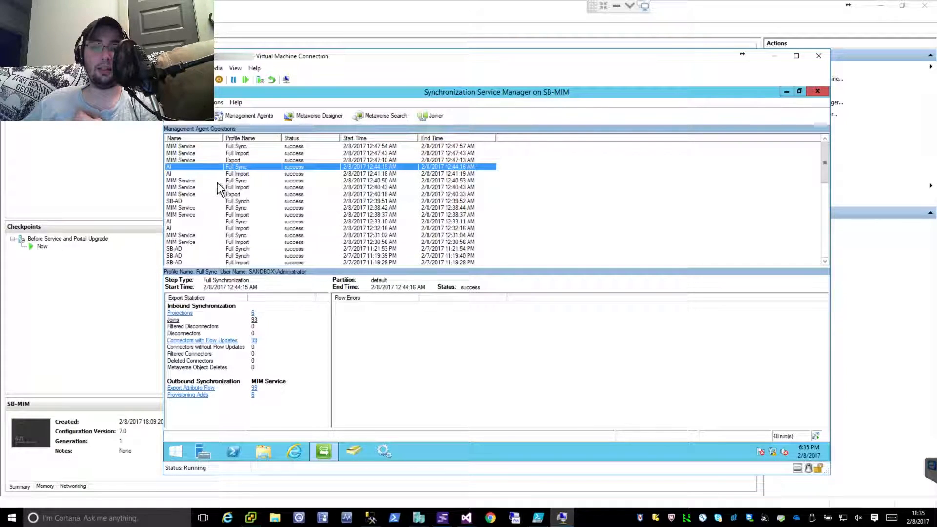
{"action": "left_click", "coordinate": [296, 320]}
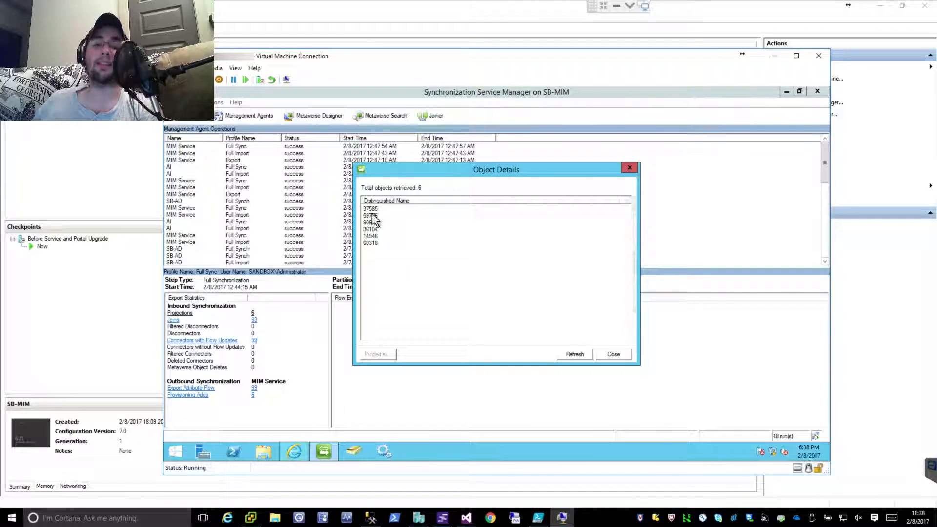
{"action": "left_click", "coordinate": [380, 246]}
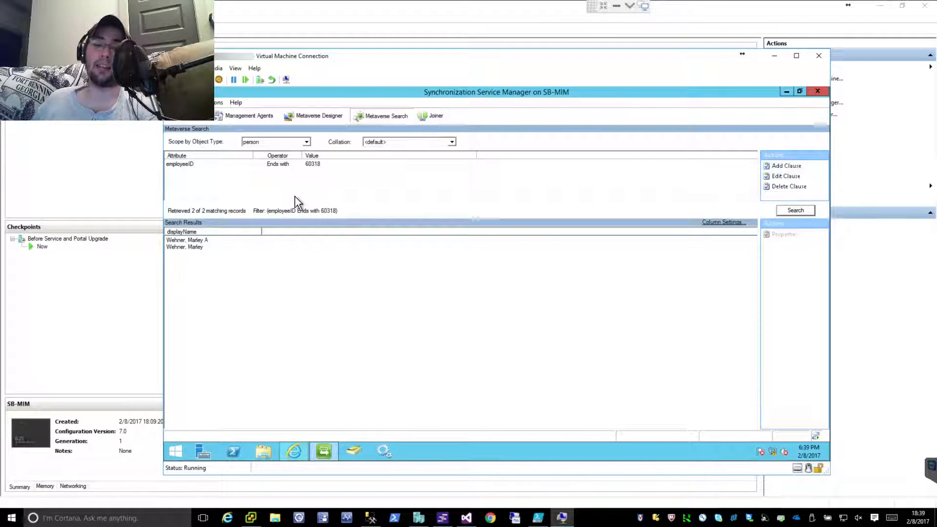
Compare the employeeID and other attributes of the two matching person records in the metaverse search results
{"action": "double_click", "coordinate": [202, 247]}
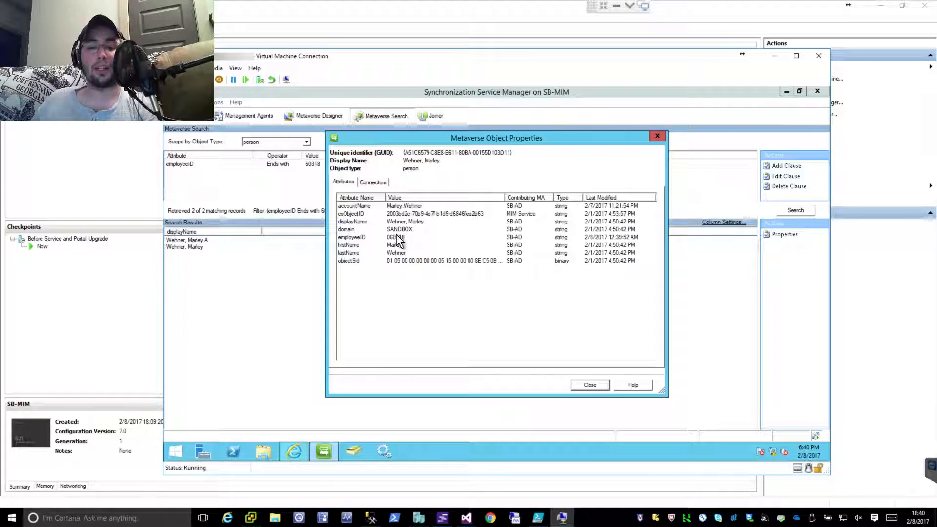
{"action": "left_click", "coordinate": [516, 238]}
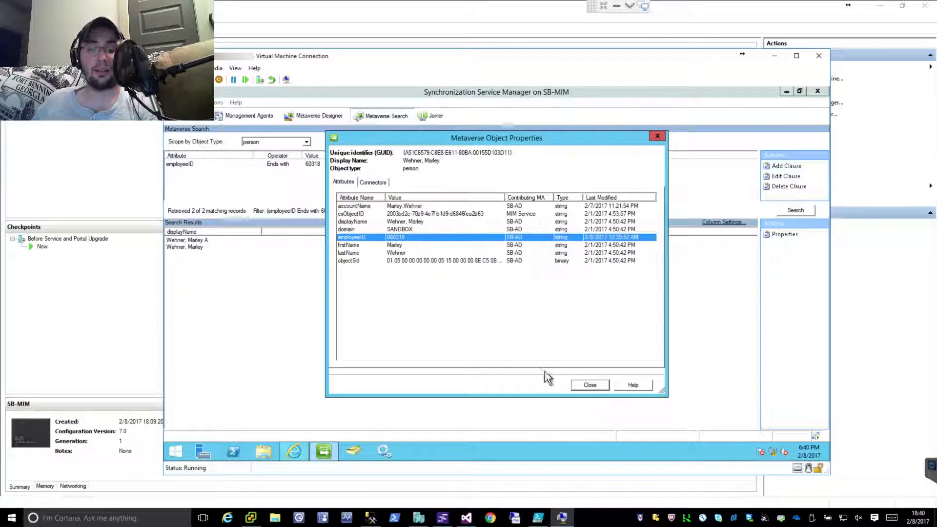
{"action": "left_click", "coordinate": [590, 384]}
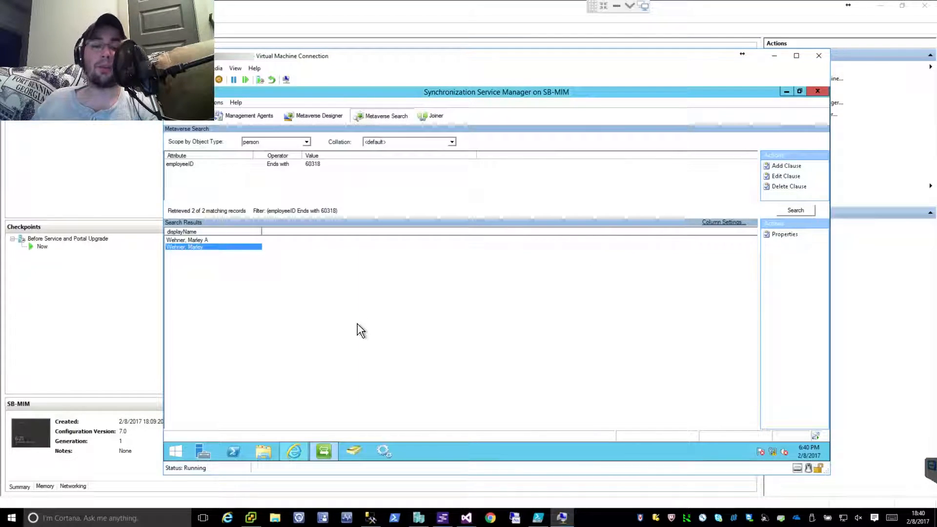
{"action": "double_click", "coordinate": [233, 239]}
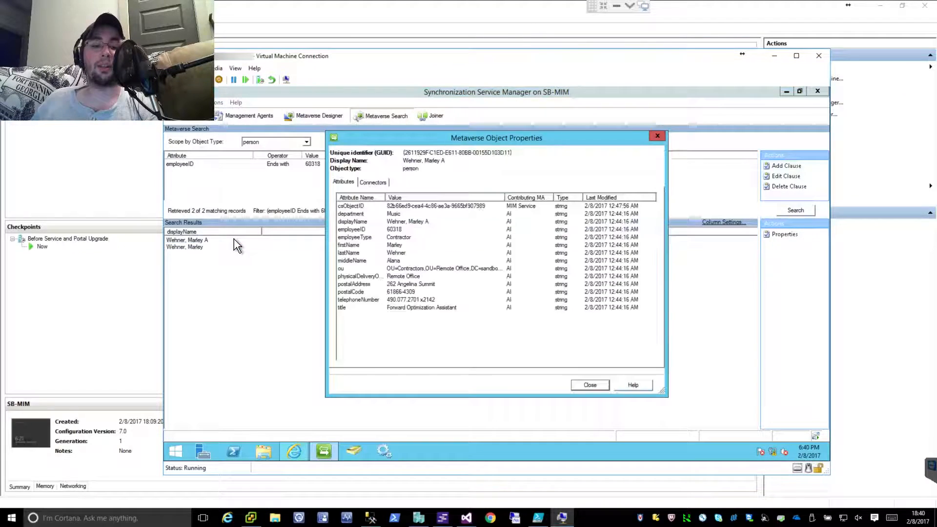
{"action": "left_click", "coordinate": [514, 213]}
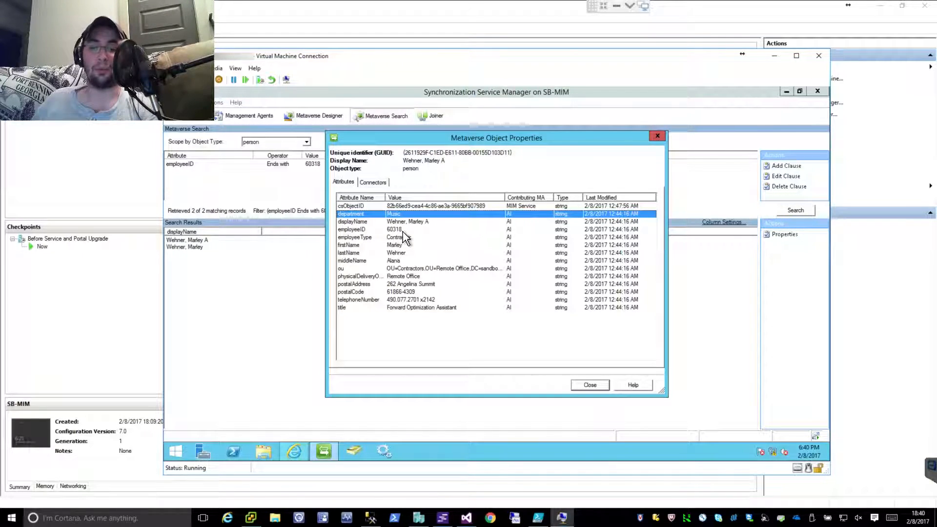
{"action": "left_click", "coordinate": [590, 385]}
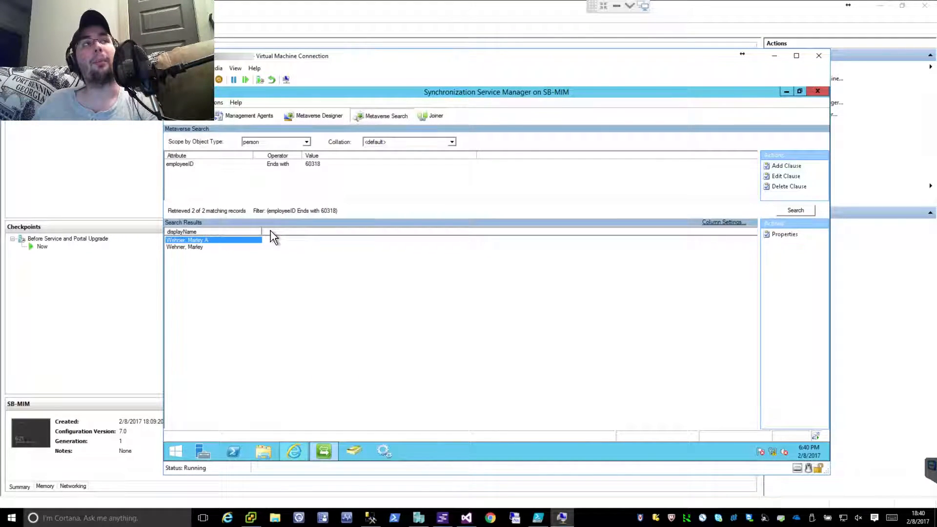
Look over the configured management agents and return to the management agent operations
{"action": "left_click", "coordinate": [234, 246]}
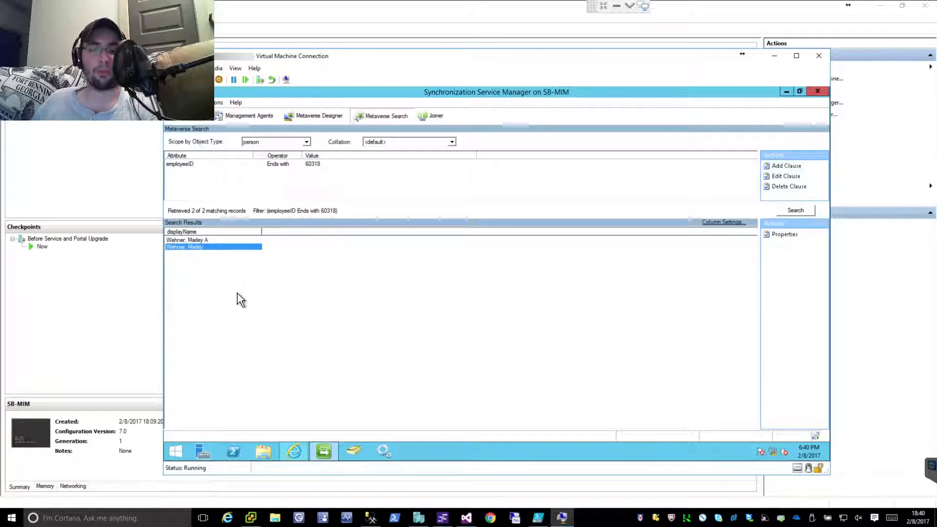
{"action": "left_click", "coordinate": [235, 239]}
{"action": "left_click", "coordinate": [249, 117]}
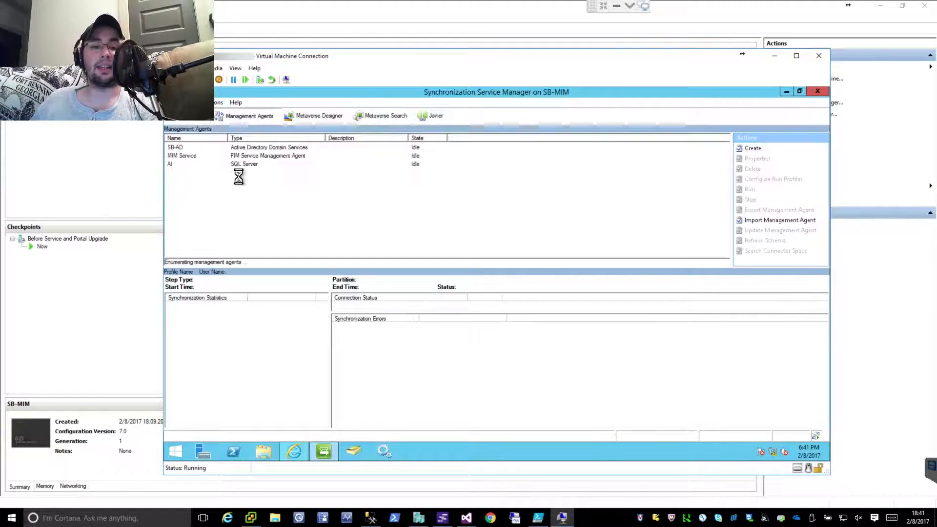
{"action": "left_click", "coordinate": [194, 119]}
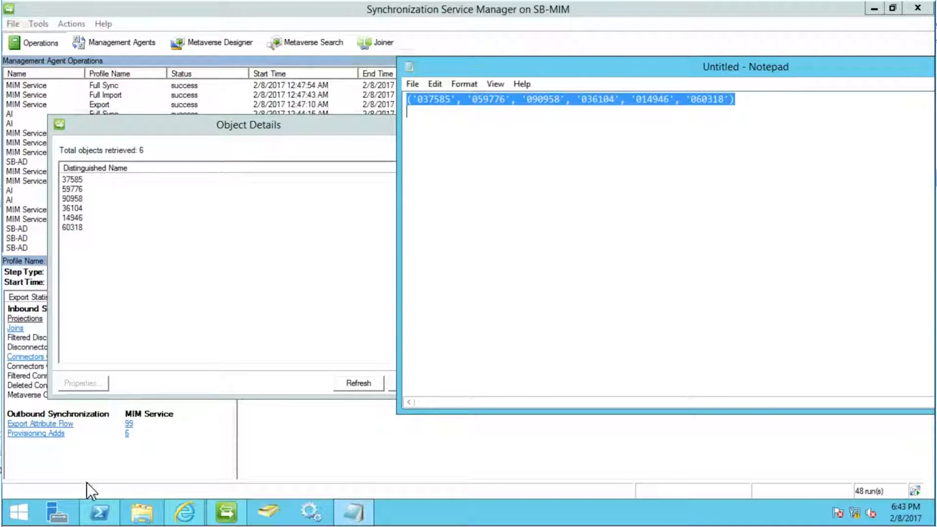
Switch to Windows PowerShell, store the copied list of six zero-padded employee IDs in $employees, and print the variable
{"action": "left_click", "coordinate": [100, 512]}
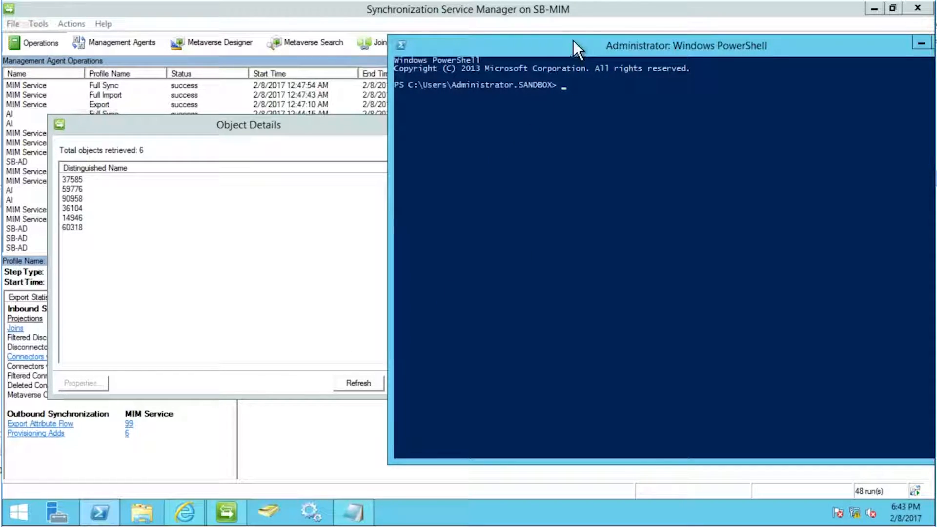
{"action": "left_click_drag", "start_coordinate": [495, 38], "coordinate": [403, 39]}
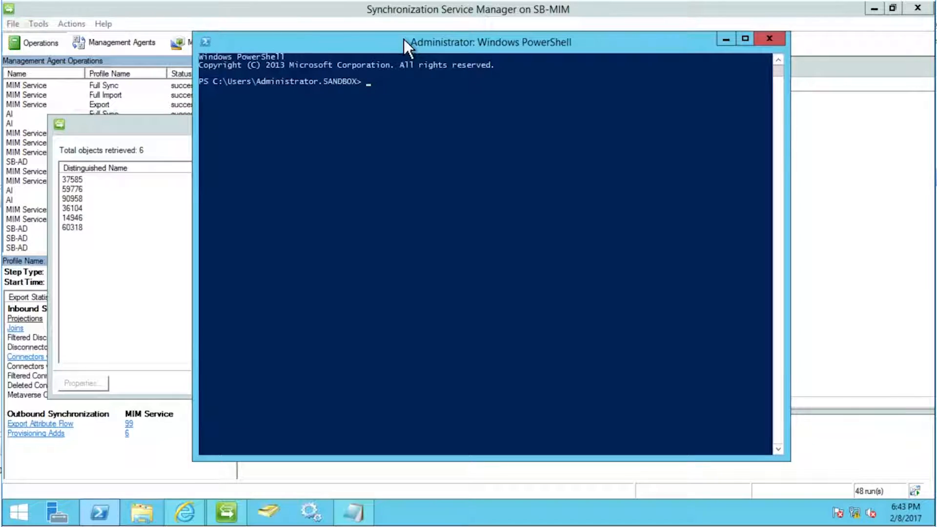
{"action": "type", "text": "$employees ="}
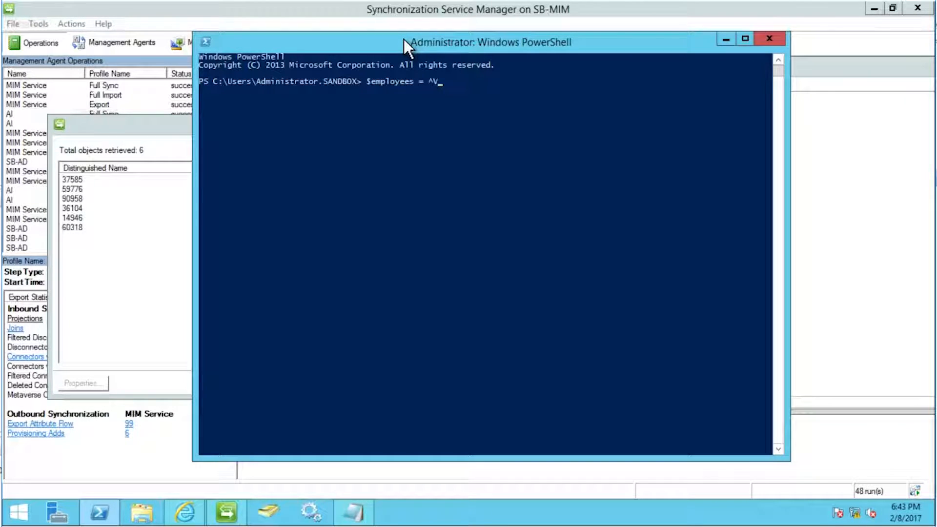
{"action": "right_click", "coordinate": [456, 135]}
{"action": "key", "text": "Return"}
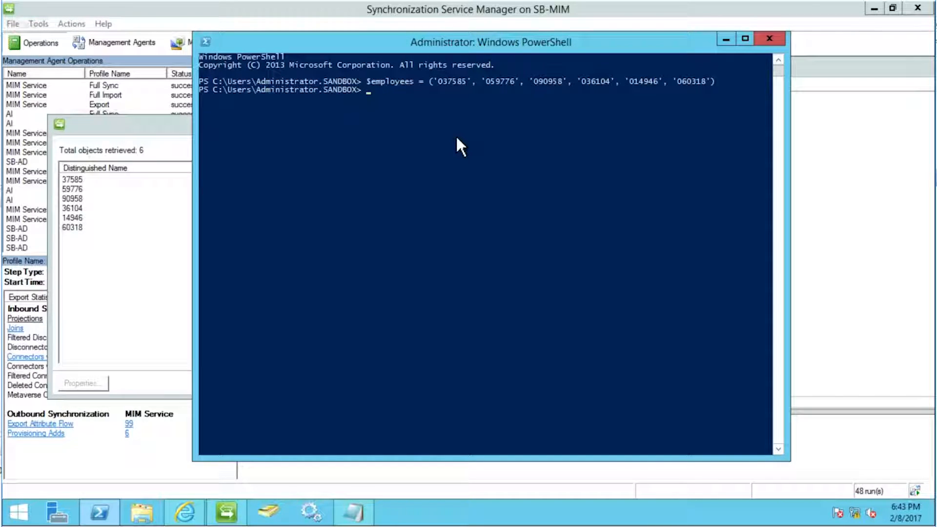
{"action": "type", "text": "$employees"}
{"action": "key", "text": "Return"}
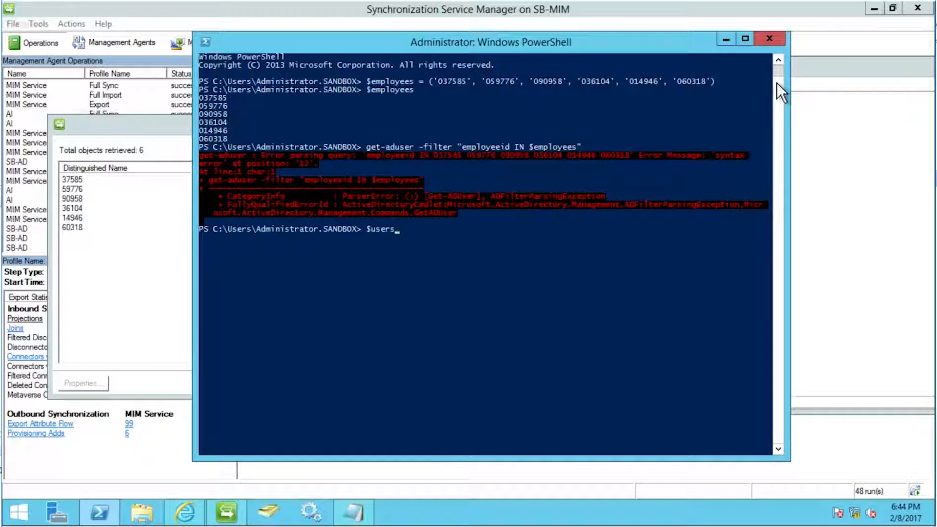
Initialize $users as an empty array with @() and check its type using gettype()
{"action": "type", "text": "= @()"}
{"action": "key", "text": "Return"}
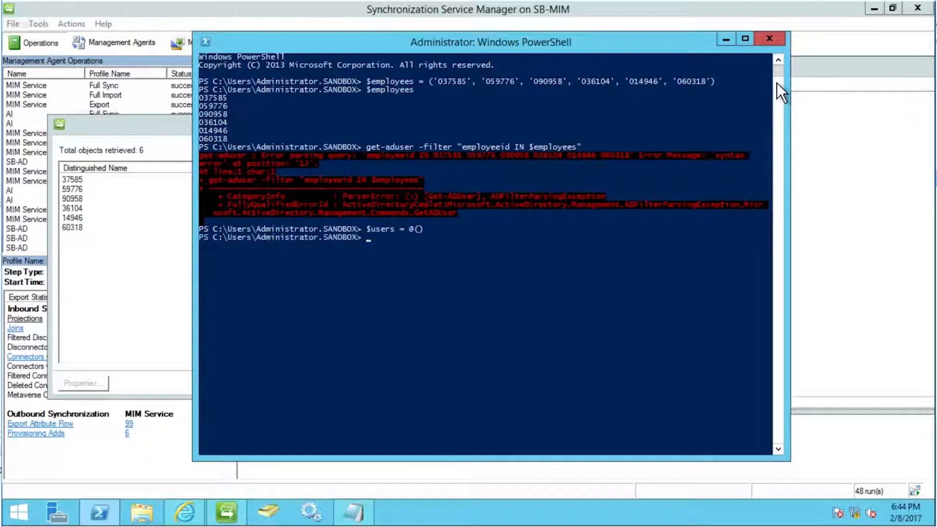
{"action": "type", "text": "$users.gettype()"}
{"action": "key", "text": "Return"}
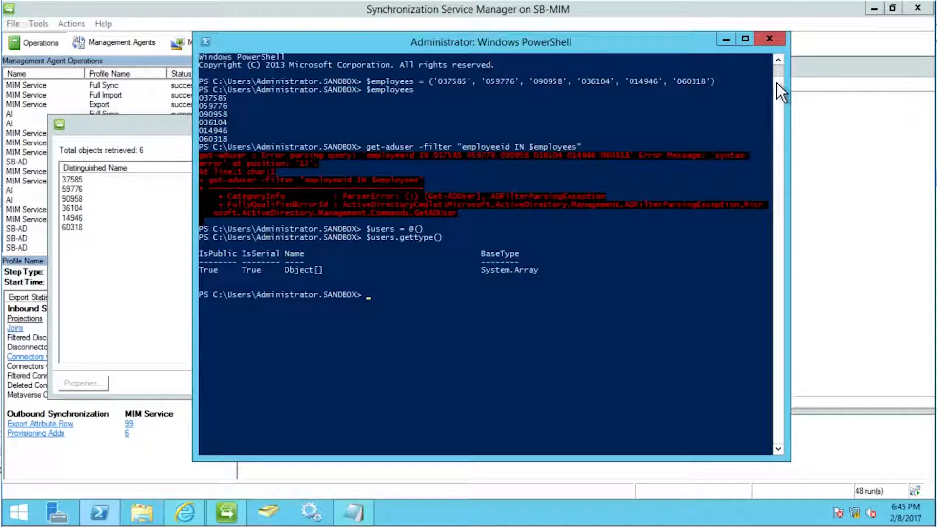
Start a foreach loop that iterates $employee over $employees and open its script block
{"action": "type", "text": "foreach($employee in $e"}
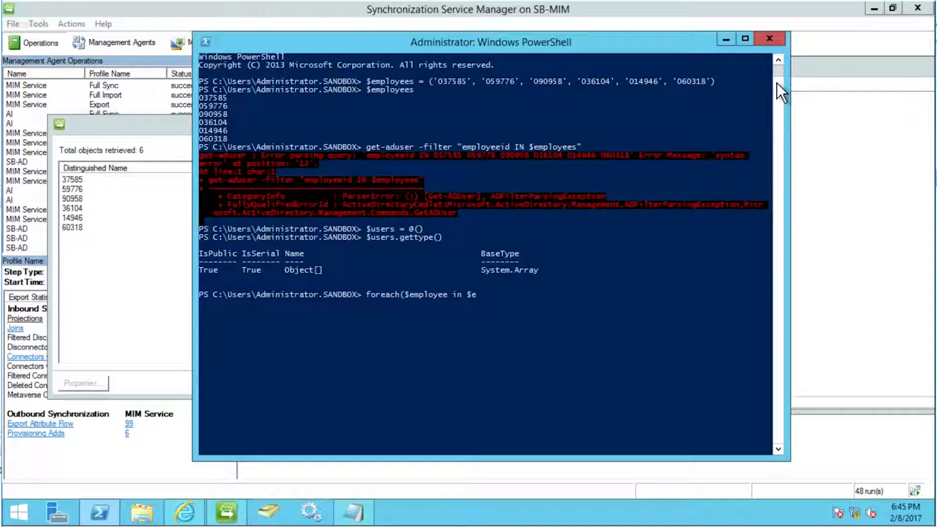
{"action": "type", "text": "mployees)"}
{"action": "key", "text": "Return"}
{"action": "type", "text": "{"}
{"action": "key", "text": "Return"}
Complete the loop to append get-aduser matches where employeeID equals '$employee' to $users, including the employeeID property, and list $users
{"action": "type", "text": "$users"}
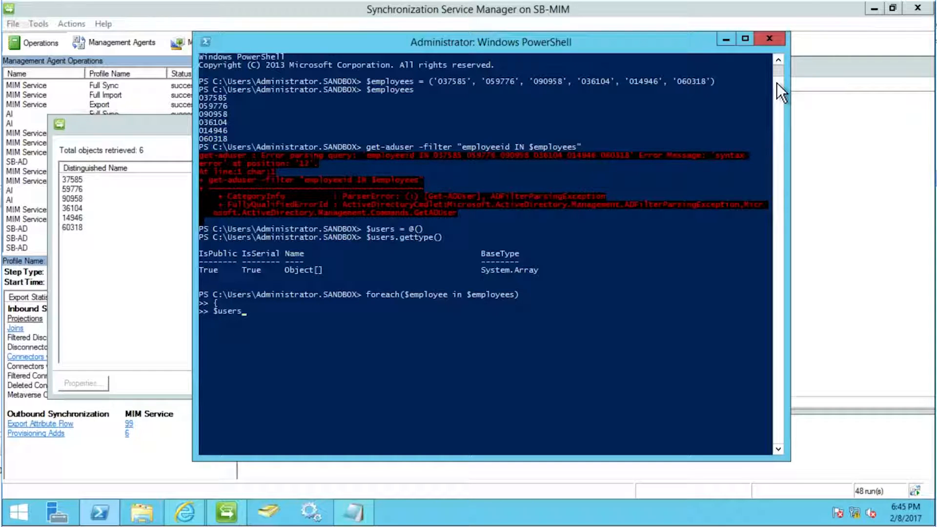
{"action": "type", "text": " += get-aduser -filter \"e"}
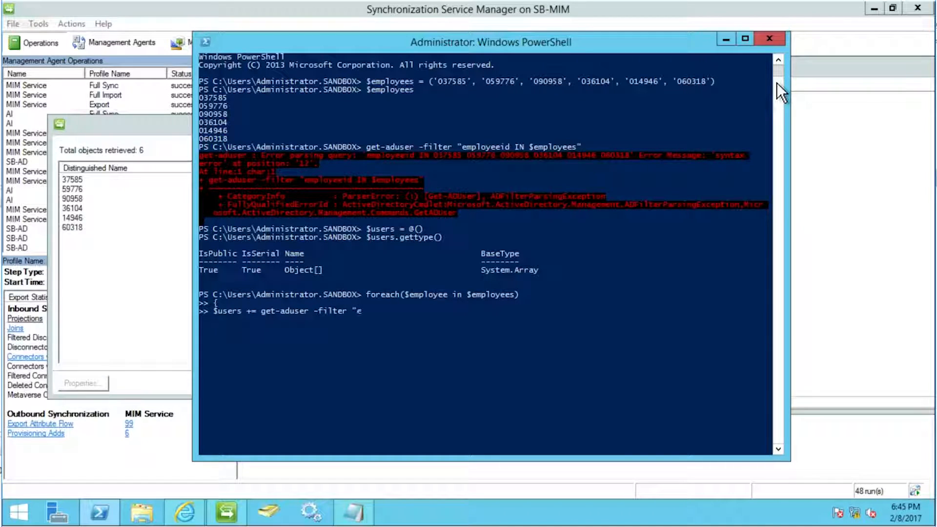
{"action": "type", "text": "mployeeID -eq '$employee"}
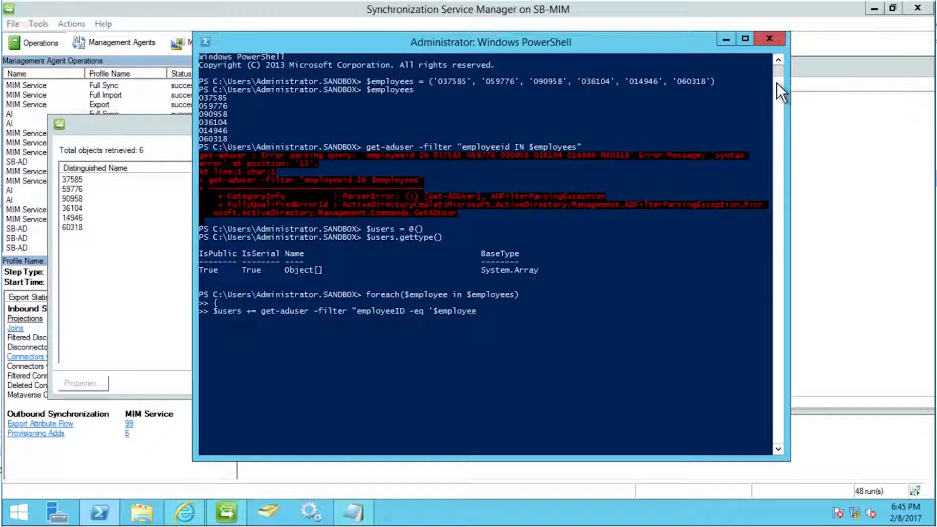
{"action": "type", "text": "'\" -Properties employeeID"}
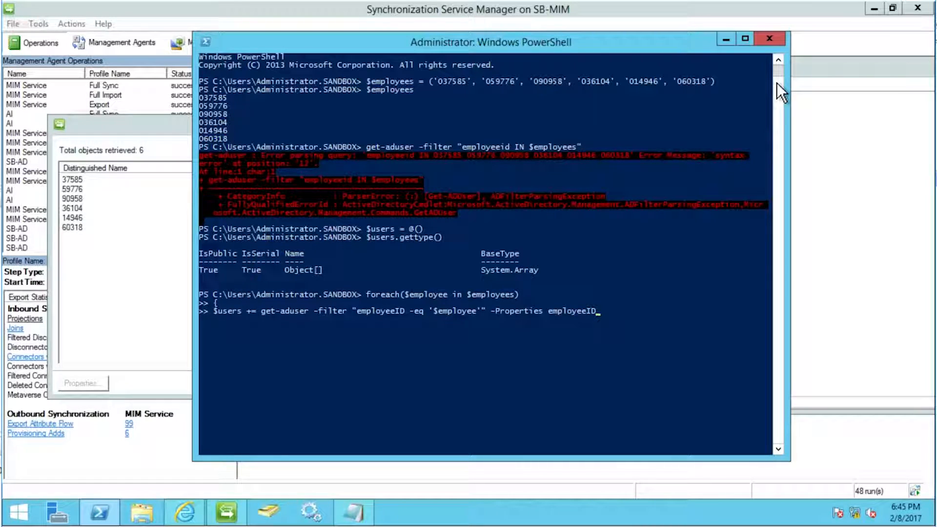
{"action": "key", "text": "Return"}
{"action": "type", "text": "}"}
{"action": "key", "text": "Return"}
{"action": "key", "text": "Return"}
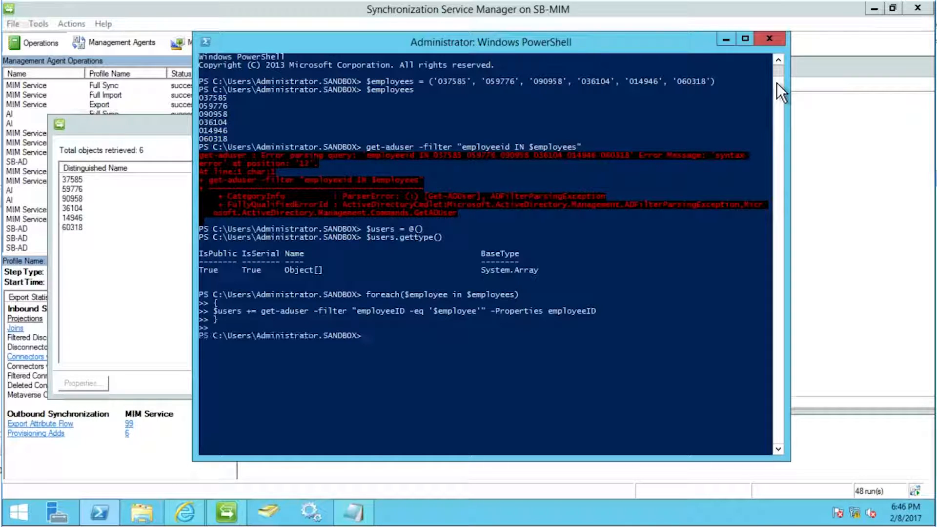
{"action": "type", "text": "$users"}
{"action": "key", "text": "Return"}
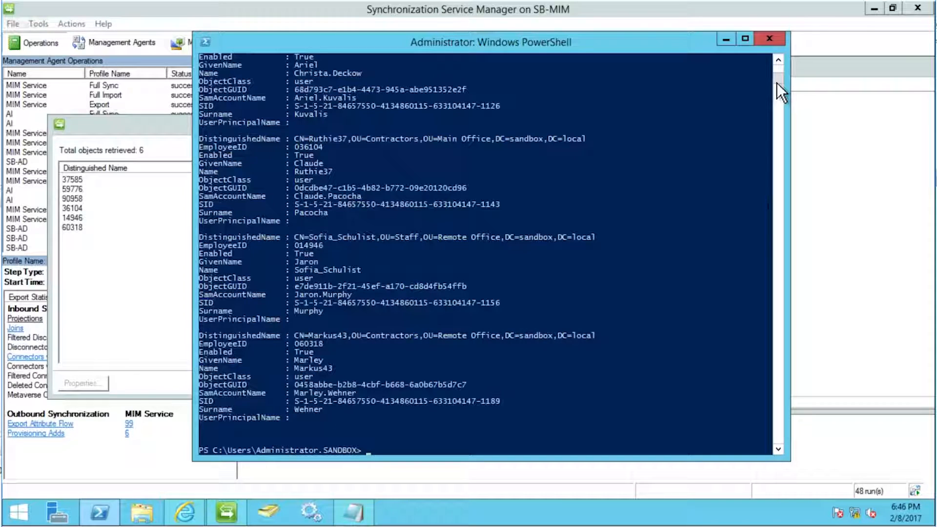
Start a foreach loop over $users with $user as the iterator and assign $user.employeeID to $employeeID inside it
{"action": "type", "text": "foreach($user in $use"}
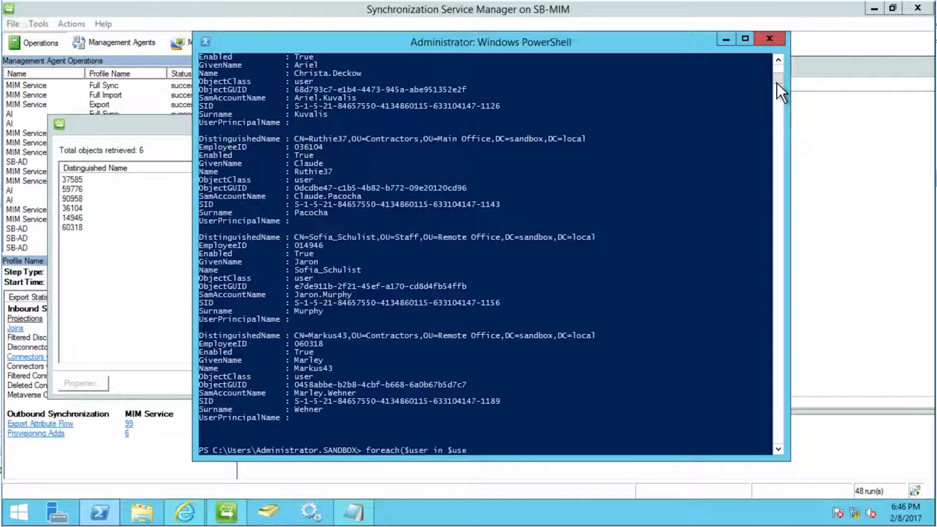
{"action": "type", "text": "rs)"}
{"action": "key", "text": "Return"}
{"action": "type", "text": "{"}
{"action": "key", "text": "Return"}
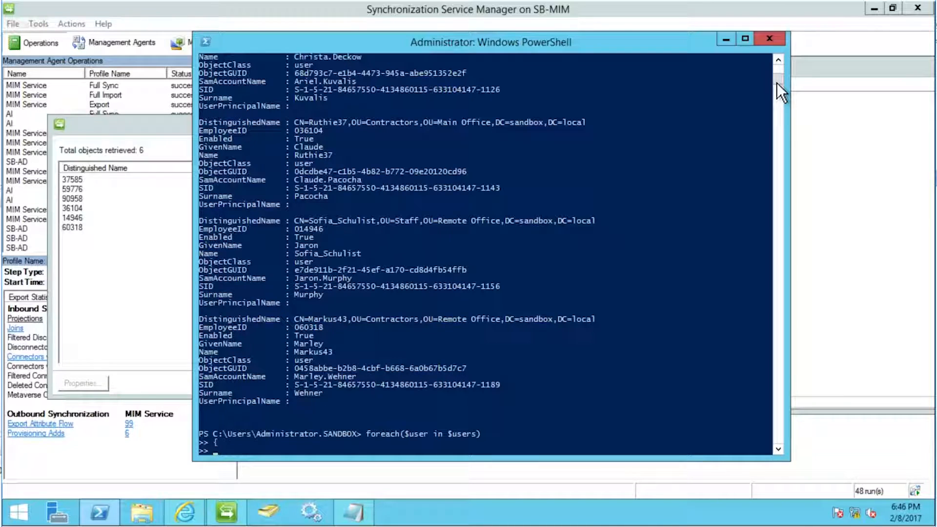
{"action": "type", "text": "$emp"}
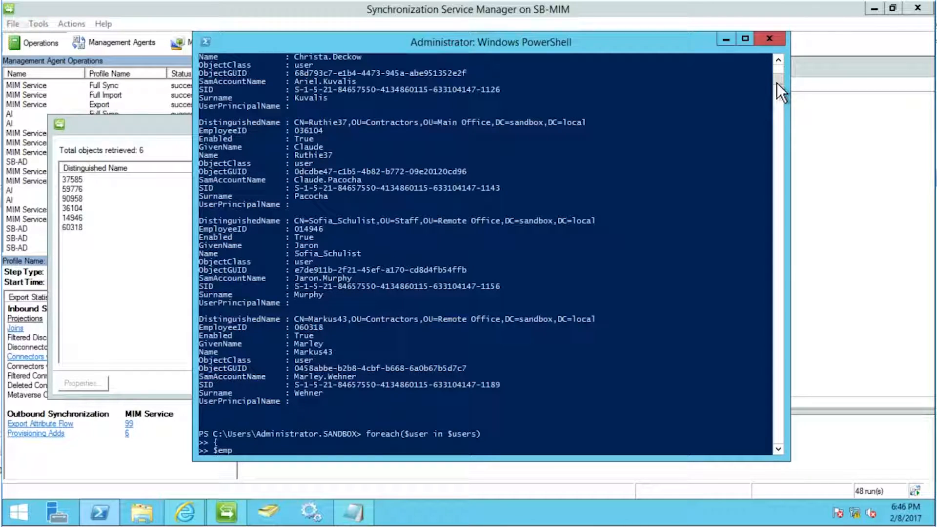
{"action": "type", "text": "loyeeID = $user.employeeID"}
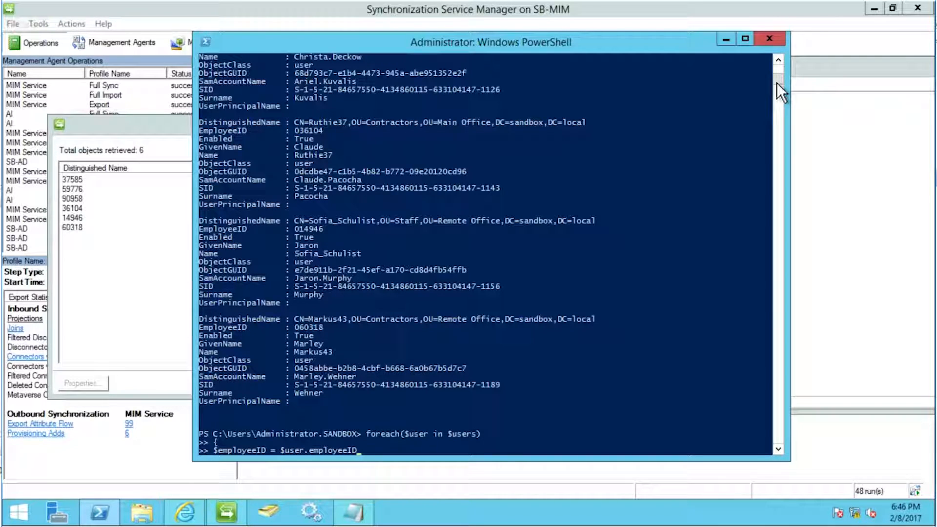
{"action": "key", "text": "Return"}
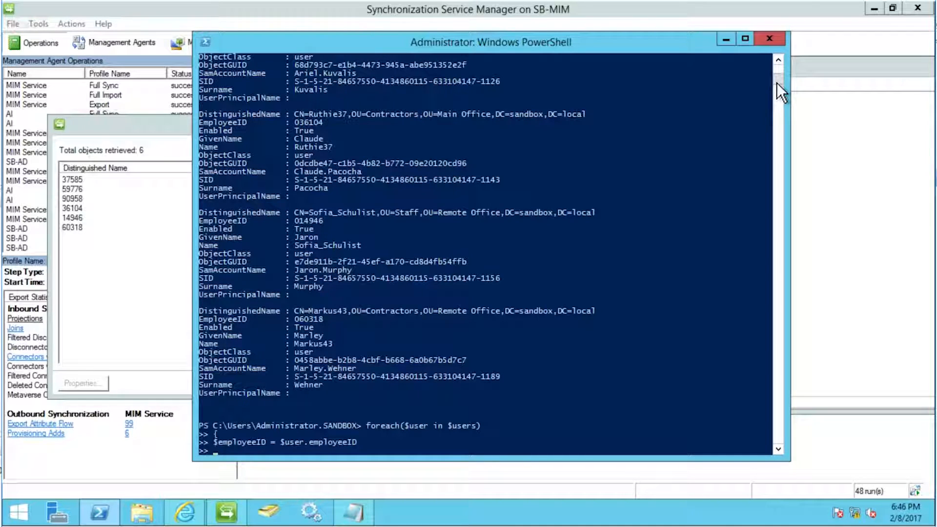
Add a loop line that pipes $user to Set-ADUser, setting -EmployeeID to ($employeeID.TrimStart("0"))
{"action": "type", "text": "$user | Set-ADUser"}
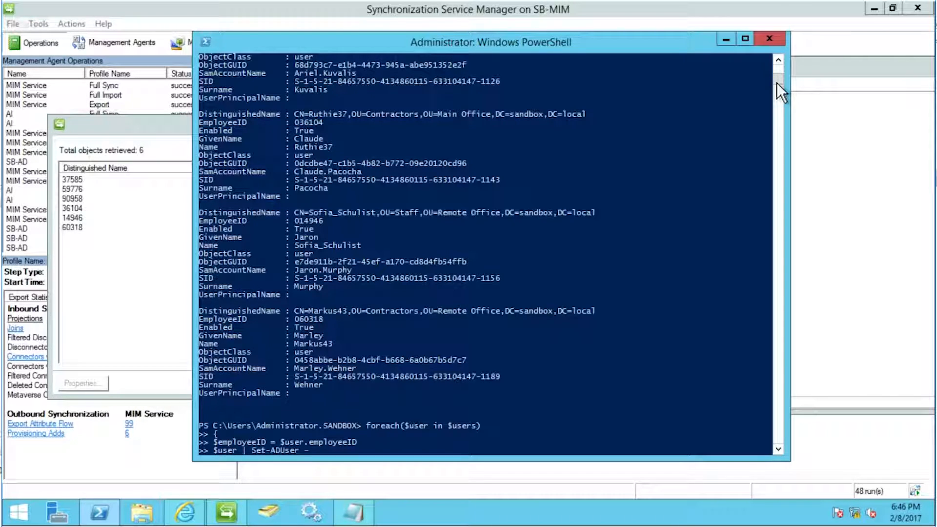
{"action": "type", "text": " -EmailAddress"}
{"action": "key", "text": "Tab"}
{"action": "type", "text": "("}
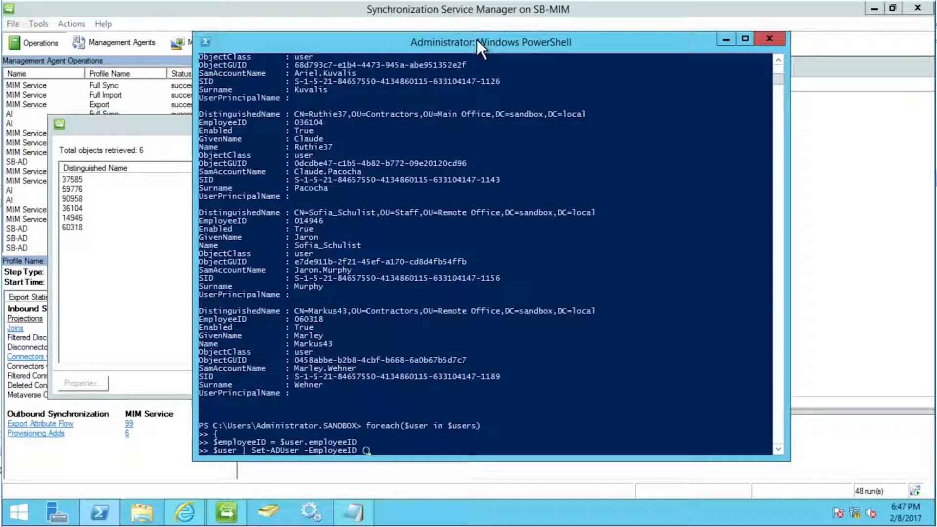
{"action": "type", "text": "$empl"}
{"action": "type", "text": "oyeeID."}
{"action": "type", "text": "TrimStar"}
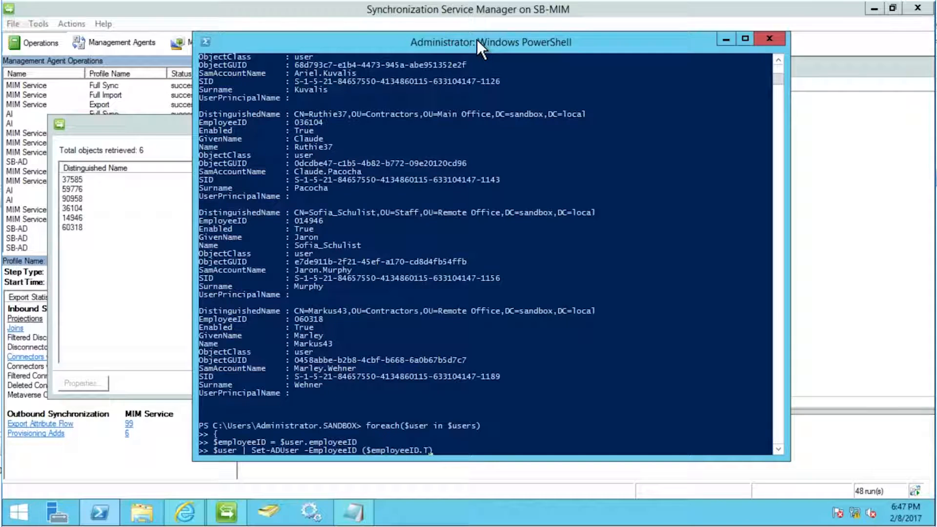
{"action": "type", "text": "t(\""}
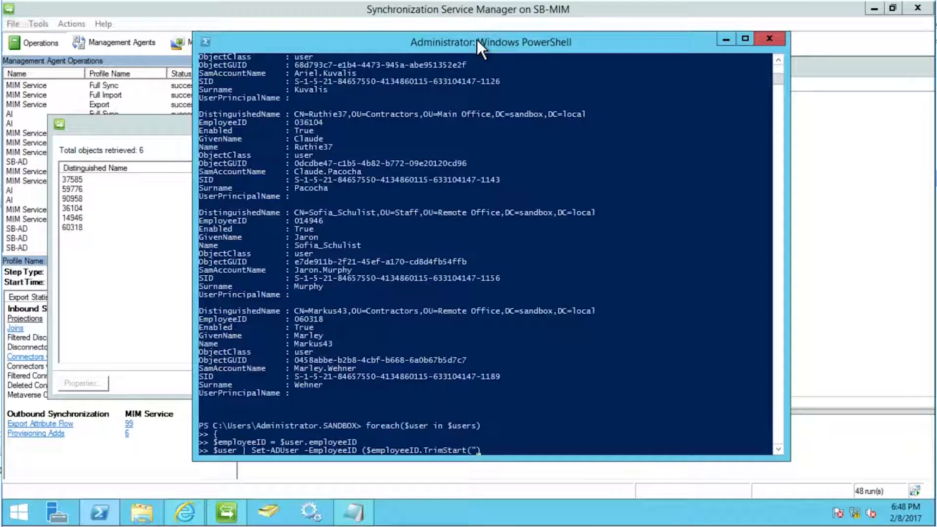
{"action": "type", "text": "0\")"}
{"action": "key", "text": "BackSpace"}
{"action": "type", "text": ")"}
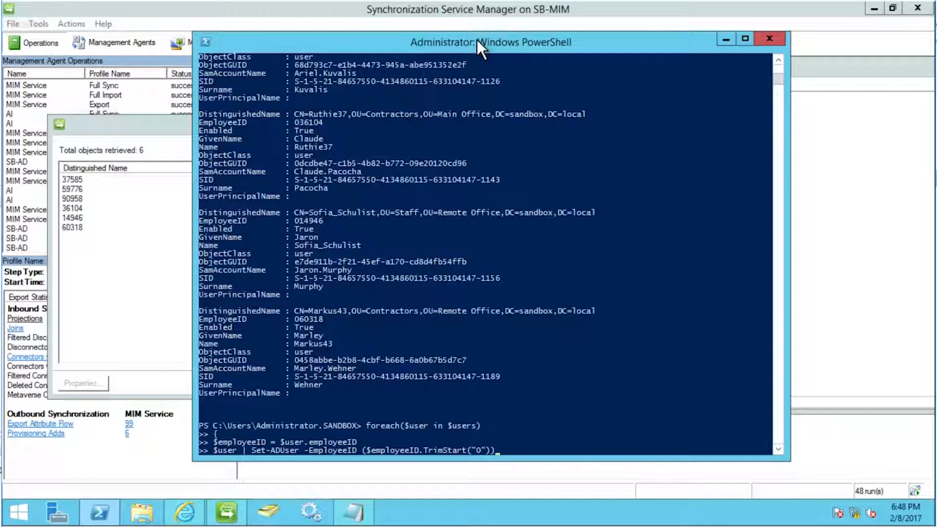
Close the foreach script block and run the loop over $users
{"action": "key", "text": "Return"}
{"action": "type", "text": "}"}
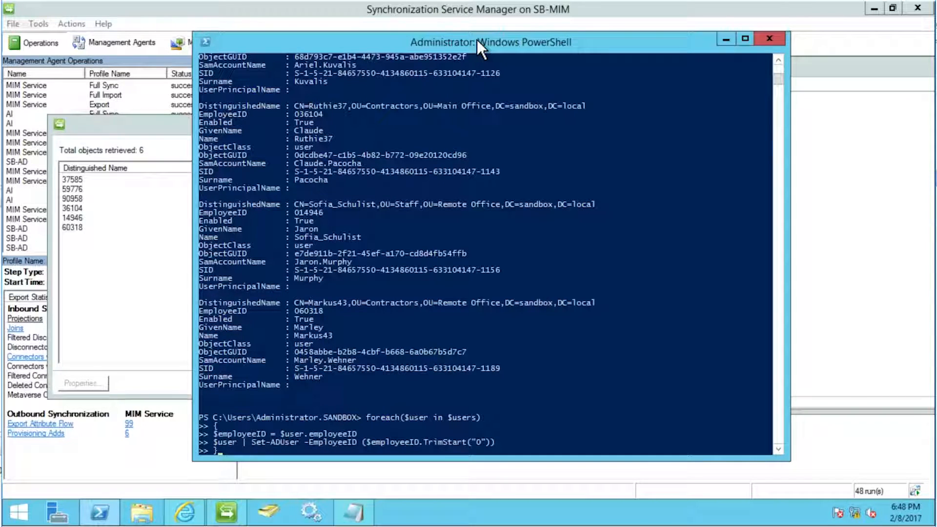
{"action": "key", "text": "Return"}
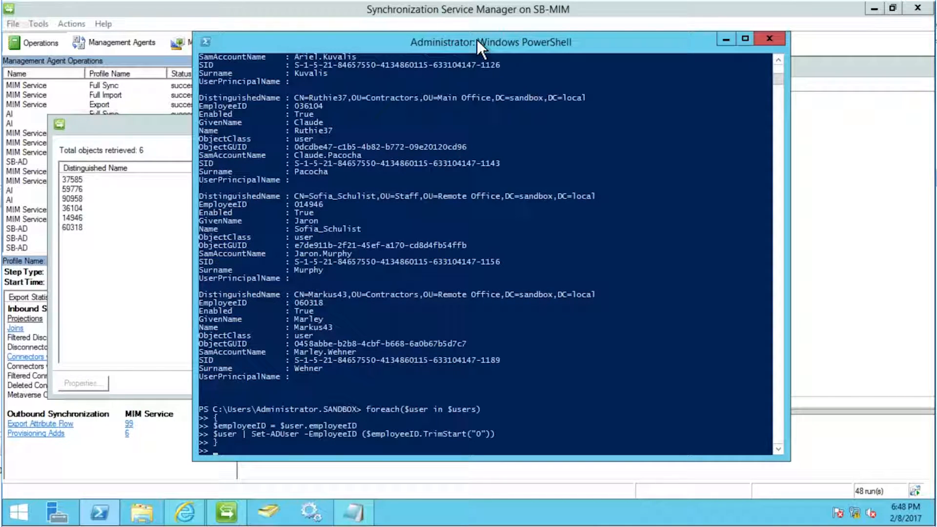
{"action": "key", "text": "Return"}
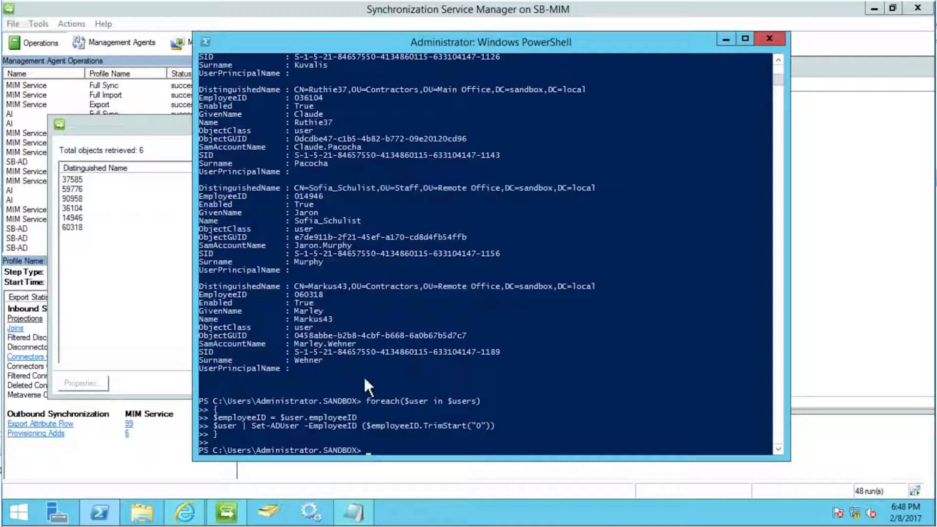
Switch to Active Directory Users and Computers and check the employeeID attribute of the selected Remote Office contractor
{"action": "left_click", "coordinate": [271, 515]}
{"action": "double_click", "coordinate": [254, 380]}
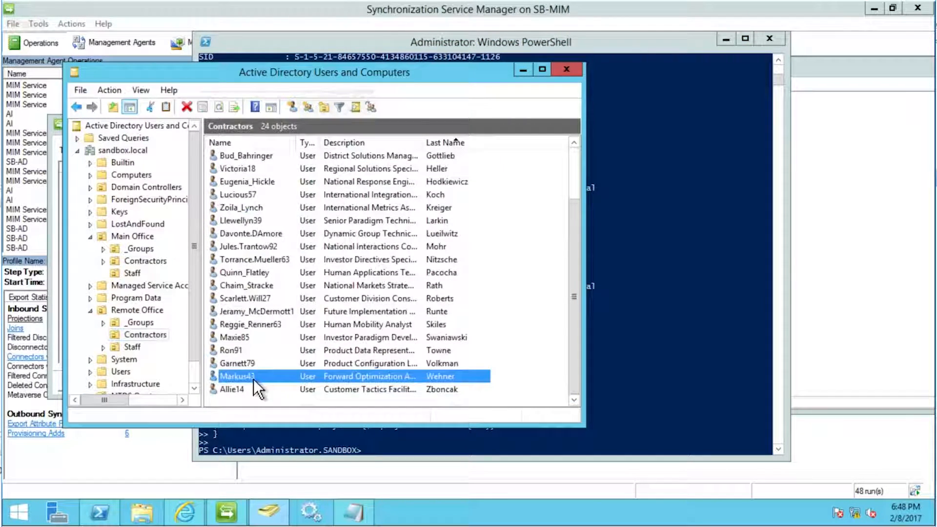
{"action": "left_click", "coordinate": [427, 112]}
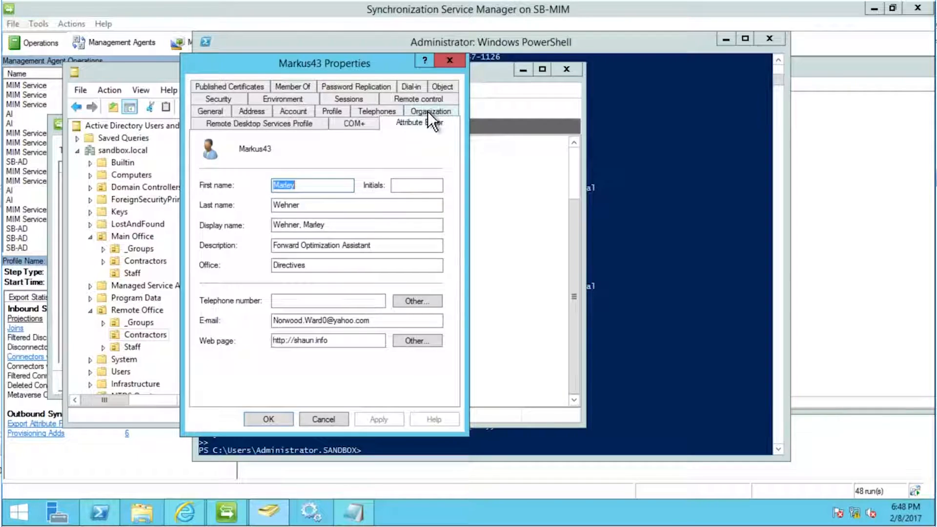
{"action": "left_click", "coordinate": [259, 284]}
{"action": "key", "text": "e"}
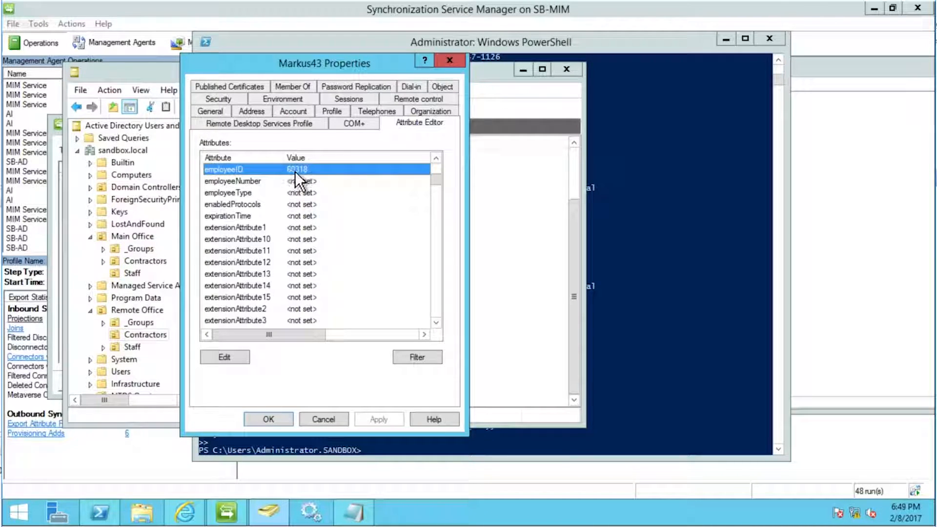
Switch to Synchronization Service Manager, close the Object Details list, and run a Full Import on the SB-AD management agent
{"action": "left_click", "coordinate": [186, 11]}
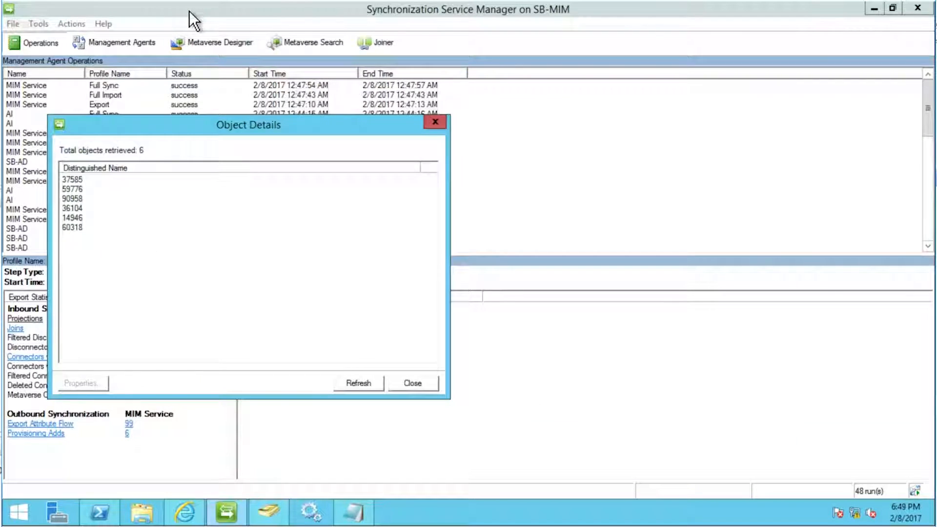
{"action": "left_click", "coordinate": [82, 229]}
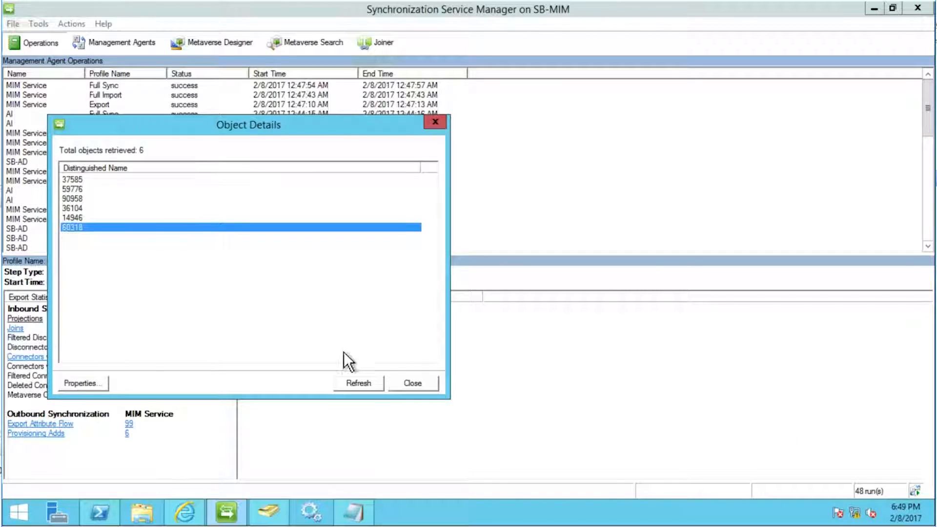
{"action": "left_click", "coordinate": [404, 385]}
{"action": "left_click", "coordinate": [141, 45]}
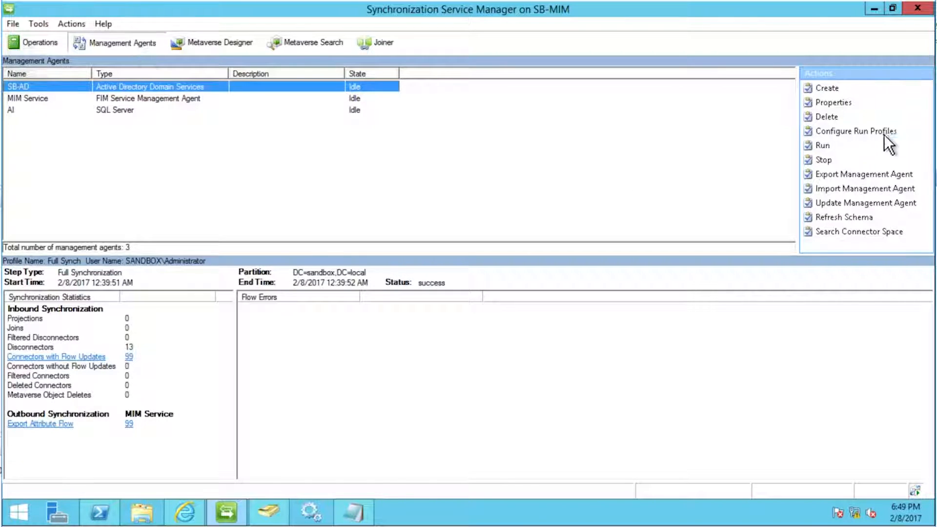
{"action": "left_click", "coordinate": [879, 146]}
{"action": "left_click", "coordinate": [484, 383]}
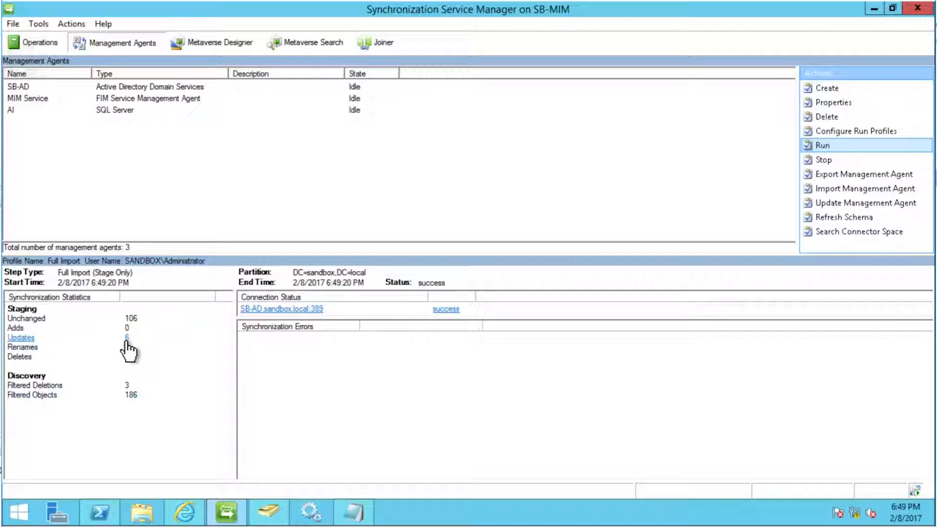
Run the Full Synch profile on SB-AD and inspect the pending EmployeeID change of an object in its Export Attribute Flow
{"action": "double_click", "coordinate": [145, 89]}
{"action": "left_click", "coordinate": [380, 204]}
{"action": "key", "text": "Return"}
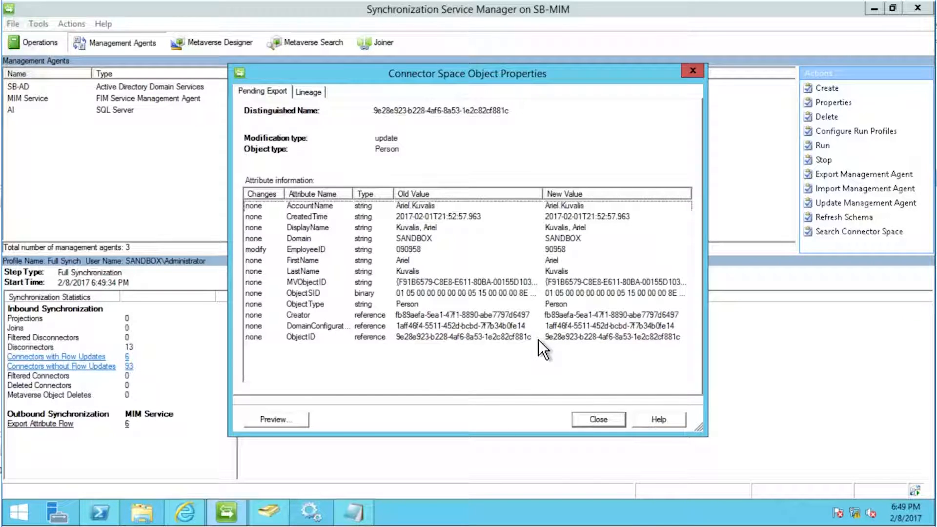
{"action": "left_click", "coordinate": [558, 250]}
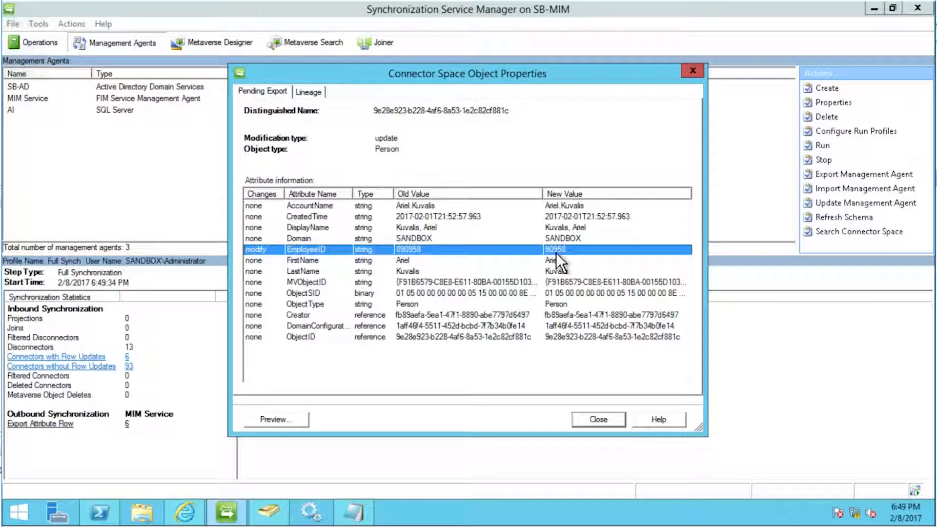
{"action": "left_click", "coordinate": [583, 420]}
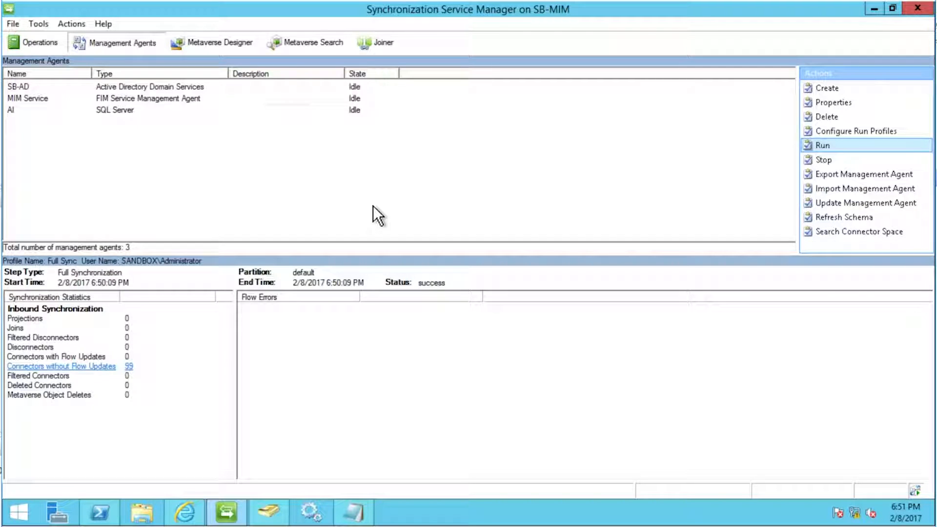
Configure the person object deletion rule to delete the metaverse object when its MIM Service connector is disconnected
{"action": "left_click", "coordinate": [217, 47]}
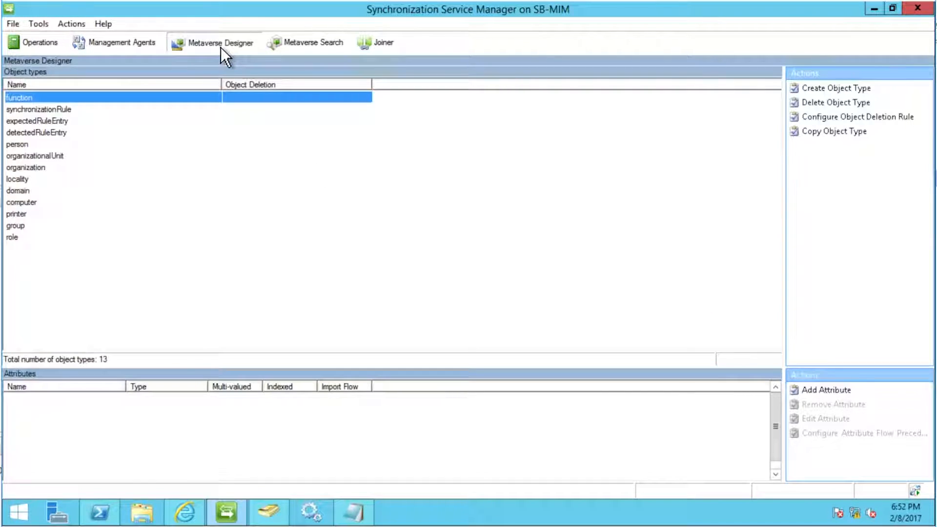
{"action": "left_click", "coordinate": [87, 145]}
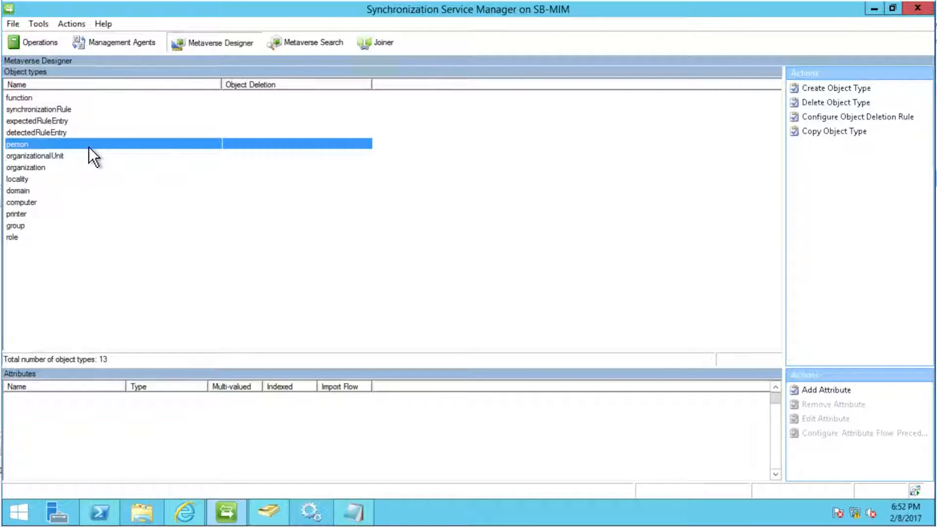
{"action": "left_click", "coordinate": [839, 121]}
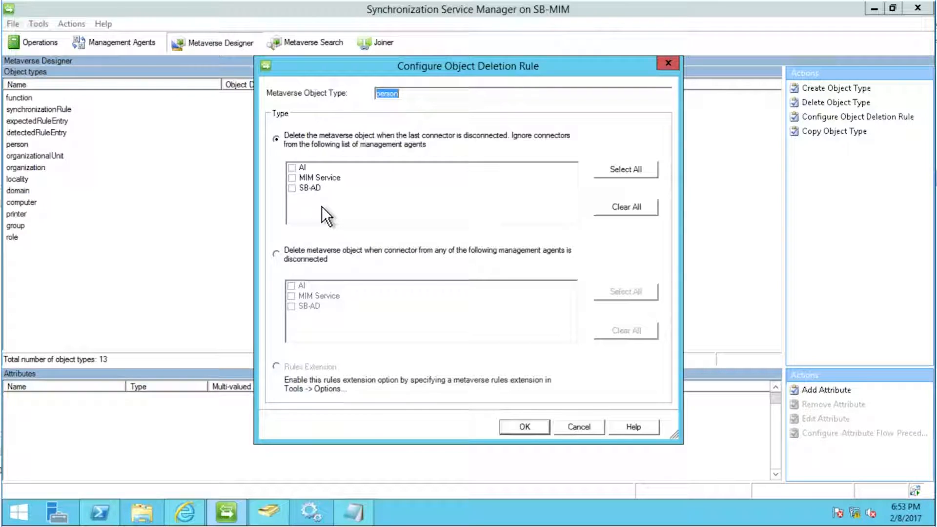
{"action": "left_click", "coordinate": [280, 259]}
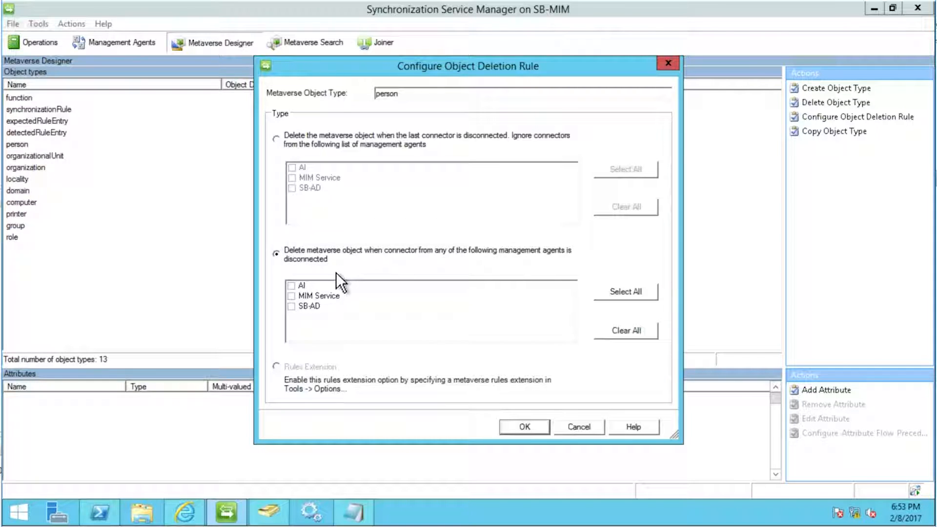
{"action": "left_click", "coordinate": [292, 297]}
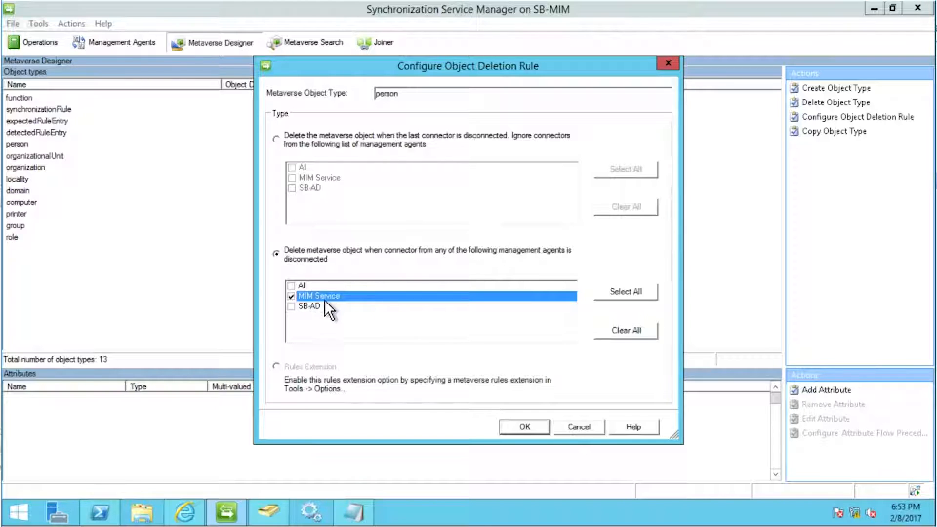
{"action": "left_click", "coordinate": [524, 428]}
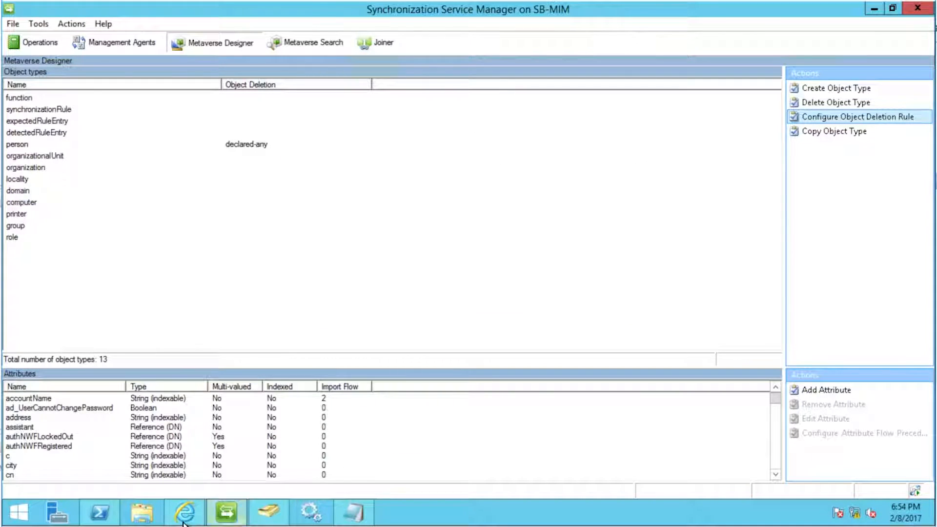
Switch to the Microsoft Identity Manager portal in Internet Explorer, close the synchronization rule, and open the advanced search for Users
{"action": "left_click", "coordinate": [184, 513]}
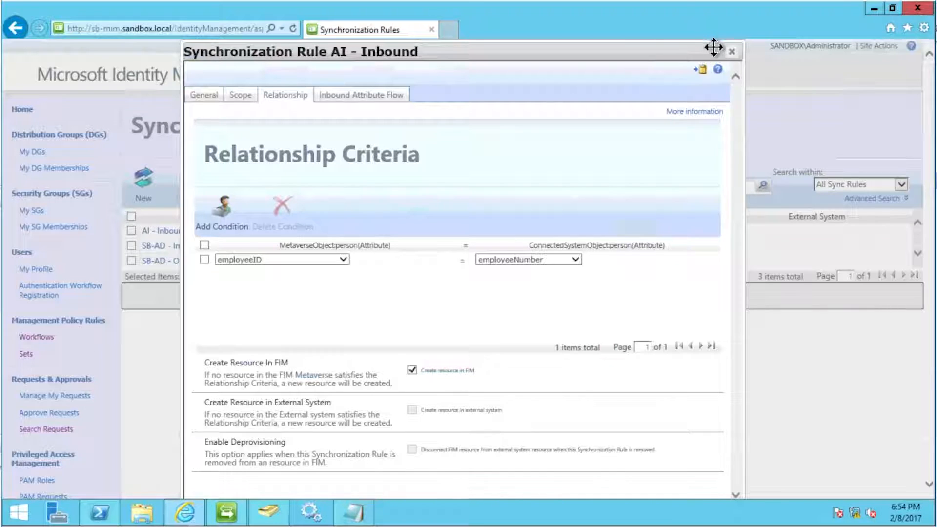
{"action": "left_click", "coordinate": [731, 52]}
{"action": "left_click", "coordinate": [25, 253]}
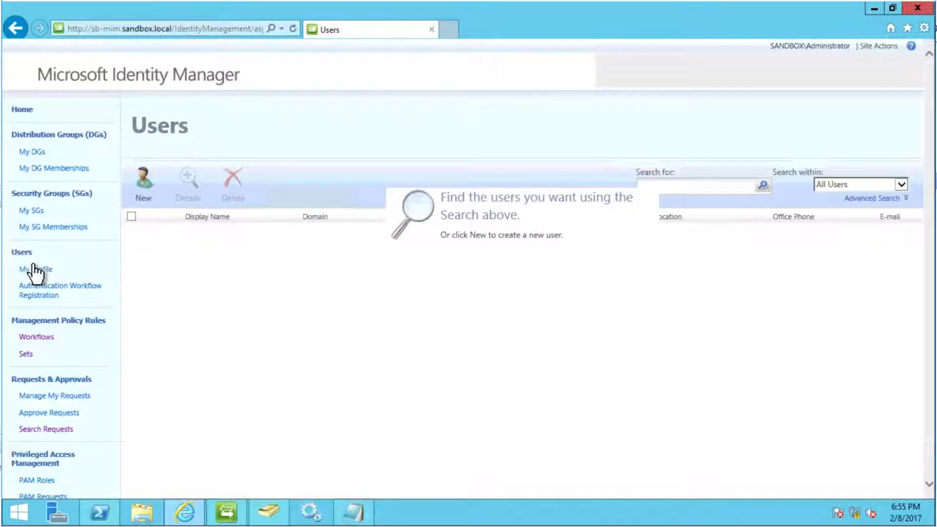
{"action": "left_click", "coordinate": [861, 201]}
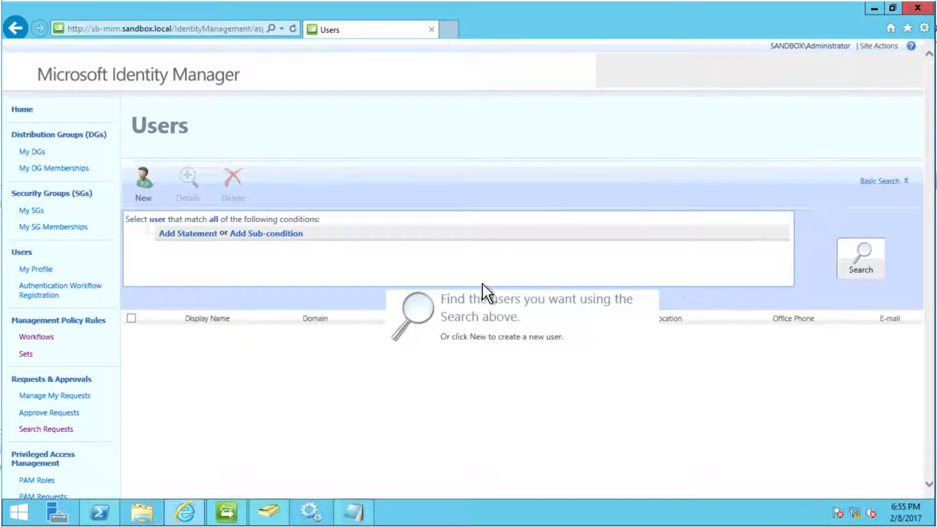
Search for users whose Employee ID is the first duplicate's unpadded employee ID
{"action": "left_click", "coordinate": [173, 236]}
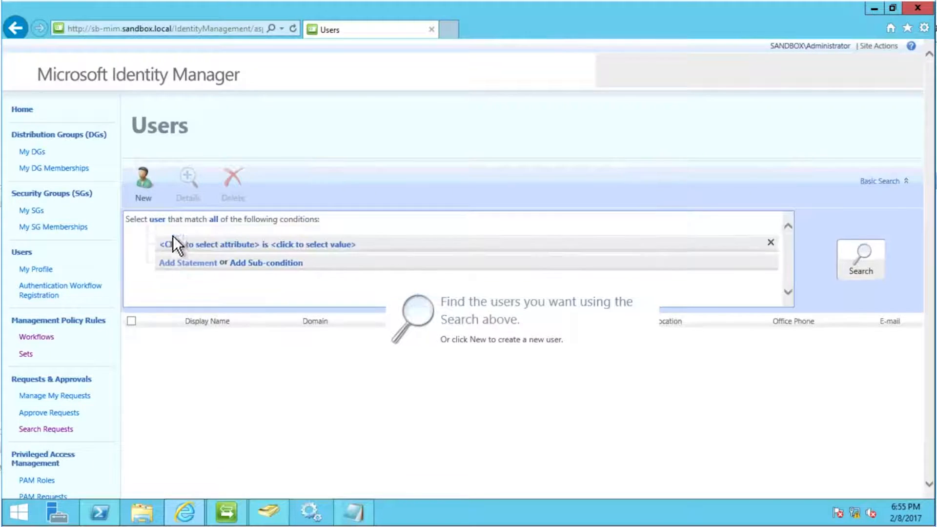
{"action": "left_click", "coordinate": [174, 248]}
{"action": "left_click", "coordinate": [175, 248]}
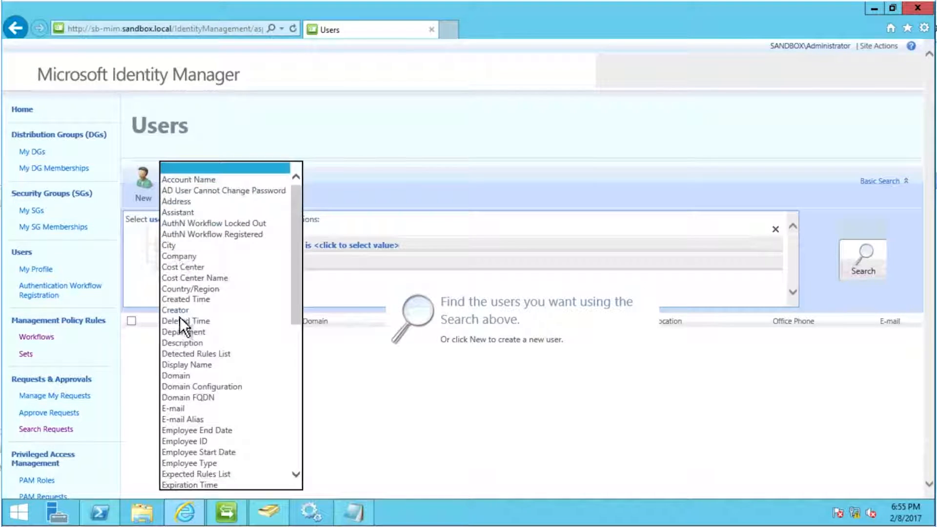
{"action": "left_click", "coordinate": [174, 441]}
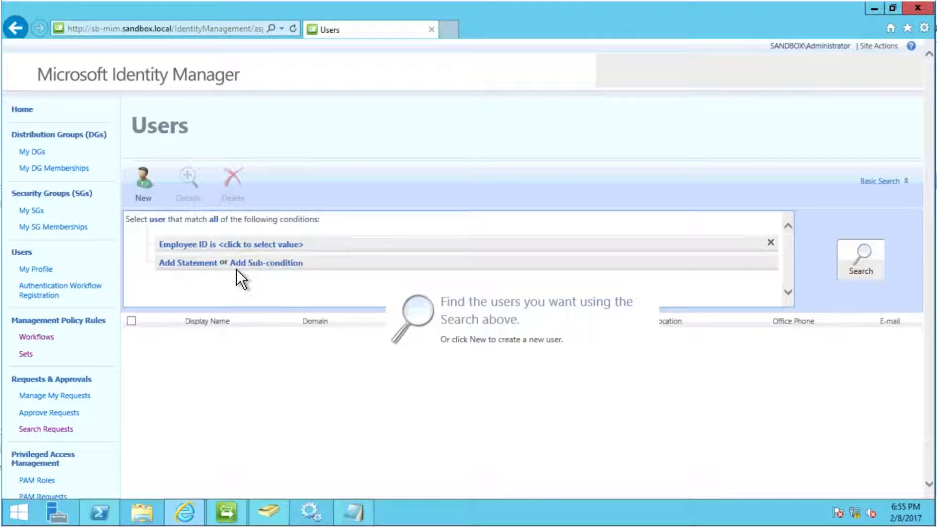
{"action": "left_click", "coordinate": [245, 247]}
{"action": "type", "text": "37585"}
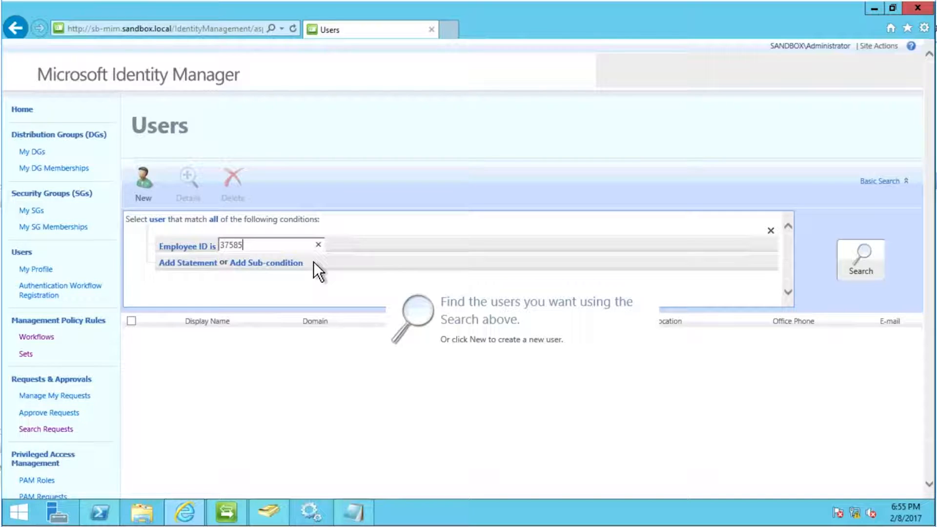
{"action": "left_click", "coordinate": [872, 259]}
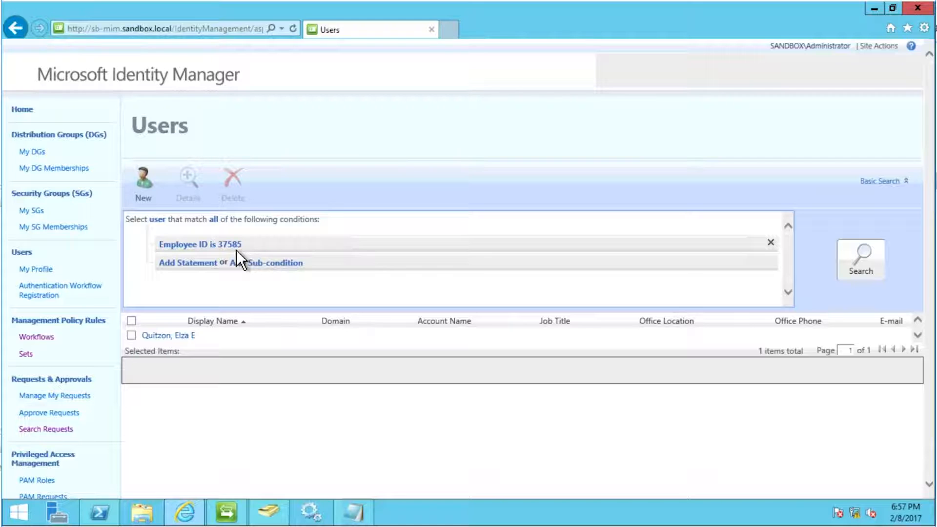
Delete the duplicate user in the search results and submit the deletion request
{"action": "left_click", "coordinate": [132, 320]}
{"action": "left_click", "coordinate": [231, 180]}
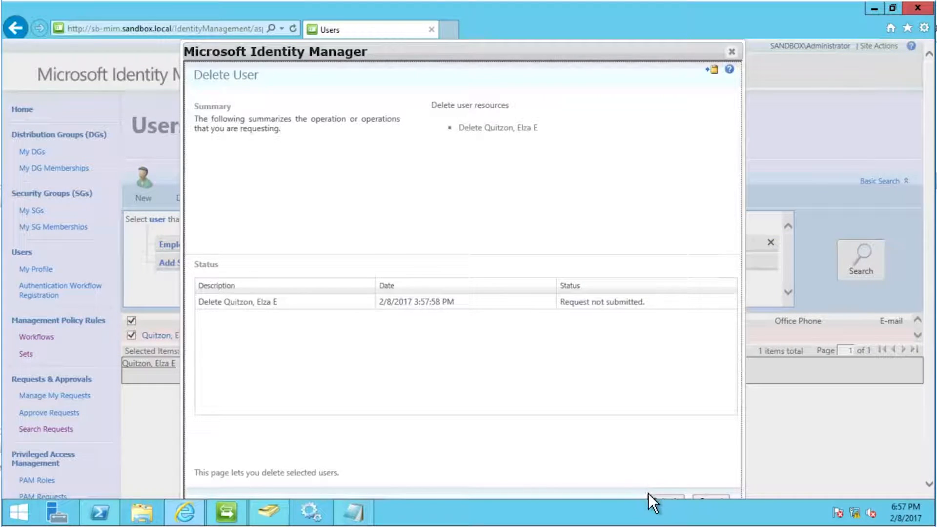
{"action": "left_click", "coordinate": [660, 496]}
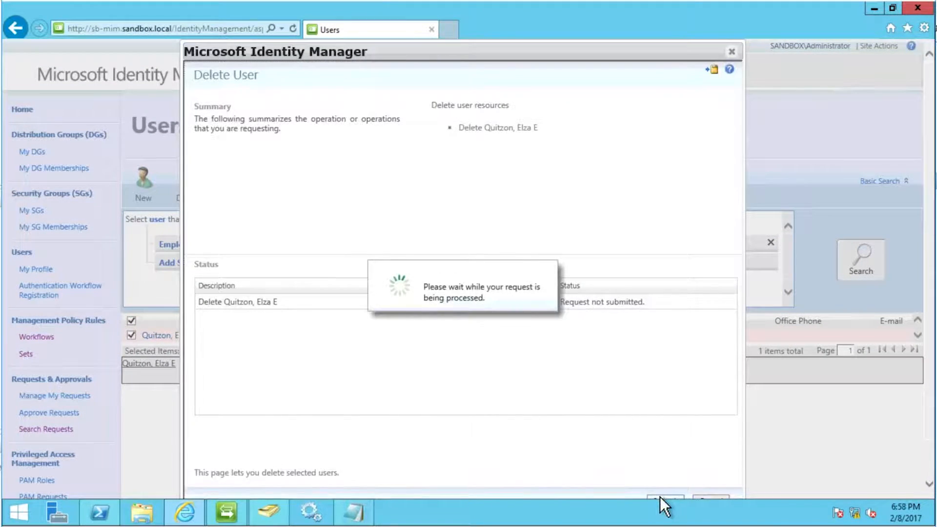
{"action": "left_click", "coordinate": [679, 496]}
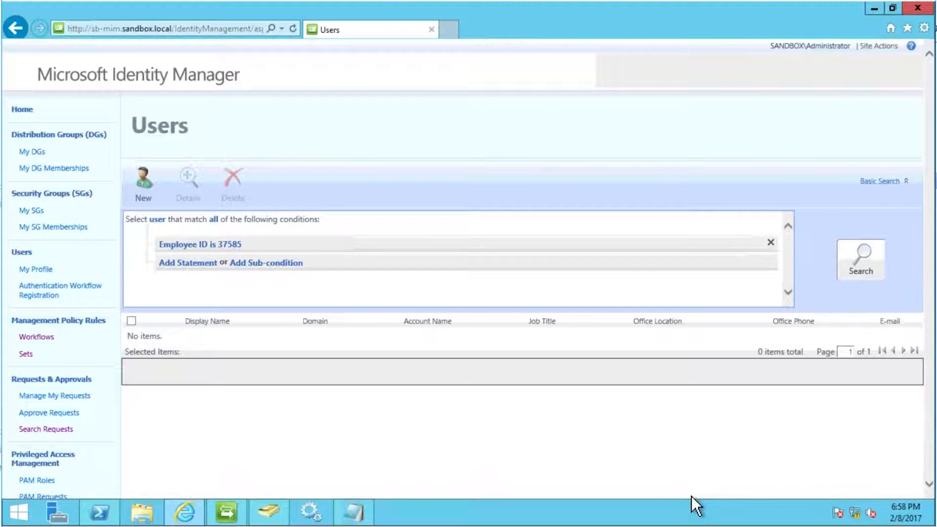
Switch to Notepad and put each duplicate employee ID on its own line, stripping the leading zero from all but the first
{"action": "left_click", "coordinate": [354, 512]}
{"action": "key", "text": "Home"}
{"action": "key", "text": "Delete"}
{"action": "key", "text": "Delete"}
{"action": "key", "text": "Right"}
{"action": "key", "text": "Right"}
{"action": "key", "text": "Right"}
{"action": "key", "text": "Right"}
{"action": "key", "text": "Right"}
{"action": "key", "text": "Right"}
{"action": "key", "text": "Return"}
{"action": "key", "text": "Delete"}
{"action": "key", "text": "Delete"}
{"action": "key", "text": "Delete"}
{"action": "key", "text": "Delete"}
{"action": "key", "text": "Delete"}
{"action": "key", "text": "Right"}
{"action": "key", "text": "Right"}
{"action": "key", "text": "Right"}
{"action": "key", "text": "Right"}
{"action": "key", "text": "Right"}
{"action": "key", "text": "Return"}
{"action": "key", "text": "Delete"}
{"action": "key", "text": "Delete"}
{"action": "key", "text": "Delete"}
{"action": "key", "text": "Delete"}
{"action": "key", "text": "Delete"}
{"action": "key", "text": "Right"}
{"action": "key", "text": "Right"}
{"action": "key", "text": "Right"}
{"action": "key", "text": "Right"}
{"action": "key", "text": "Right"}
{"action": "key", "text": "Return"}
{"action": "key", "text": "Delete"}
{"action": "key", "text": "Delete"}
{"action": "key", "text": "Delete"}
{"action": "key", "text": "Delete"}
{"action": "key", "text": "Delete"}
{"action": "key", "text": "Right"}
{"action": "key", "text": "Right"}
{"action": "key", "text": "Right"}
{"action": "key", "text": "Right"}
{"action": "key", "text": "Right"}
{"action": "key", "text": "Return"}
{"action": "key", "text": "Delete"}
{"action": "key", "text": "Delete"}
{"action": "key", "text": "Delete"}
{"action": "key", "text": "Delete"}
{"action": "key", "text": "Delete"}
{"action": "key", "text": "Right"}
{"action": "key", "text": "Right"}
{"action": "key", "text": "Right"}
{"action": "key", "text": "Right"}
{"action": "key", "text": "Right"}
{"action": "key", "text": "Return"}
{"action": "key", "text": "Delete"}
{"action": "key", "text": "Delete"}
{"action": "key", "text": "Delete"}
{"action": "key", "text": "Delete"}
{"action": "key", "text": "Delete"}
{"action": "key", "text": "Right"}
{"action": "key", "text": "Right"}
{"action": "key", "text": "Right"}
{"action": "key", "text": "Right"}
In the portal's user search, match any condition and set two Employee ID conditions to the second and third IDs from the Notepad list
{"action": "double_click", "coordinate": [238, 243]}
{"action": "key", "text": "ctrl+c"}
{"action": "left_click", "coordinate": [184, 513]}
{"action": "left_click", "coordinate": [234, 245]}
{"action": "key", "text": "ctrl+v"}
{"action": "left_click", "coordinate": [207, 265]}
{"action": "left_click", "coordinate": [214, 220]}
{"action": "left_click", "coordinate": [250, 273]}
{"action": "key", "text": "ctrl+v"}
Add Employee ID conditions for the last three IDs in the Notepad list and run the user search
{"action": "left_click", "coordinate": [191, 291]}
{"action": "double_click", "coordinate": [422, 259]}
{"action": "left_click", "coordinate": [788, 293]}
{"action": "left_click", "coordinate": [353, 512]}
{"action": "double_click", "coordinate": [422, 271]}
{"action": "left_click", "coordinate": [185, 512]}
{"action": "left_click", "coordinate": [261, 264]}
{"action": "key", "text": "ctrl+v"}
{"action": "left_click", "coordinate": [354, 513]}
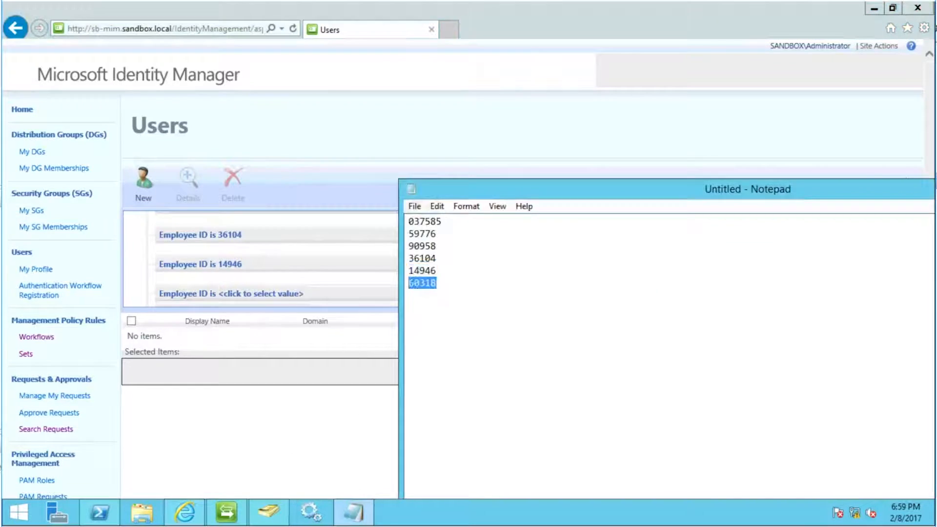
{"action": "double_click", "coordinate": [422, 283]}
{"action": "left_click", "coordinate": [261, 293]}
{"action": "key", "text": "ctrl+v"}
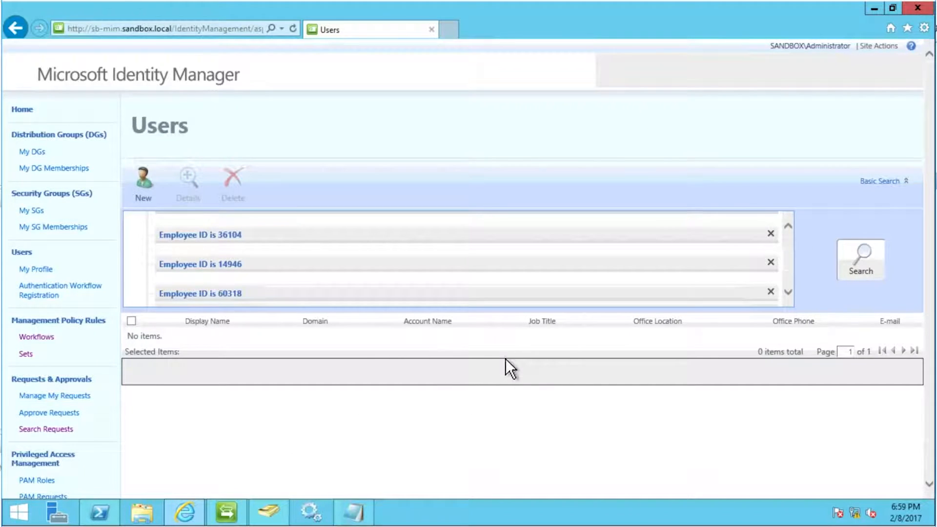
{"action": "left_click", "coordinate": [790, 229]}
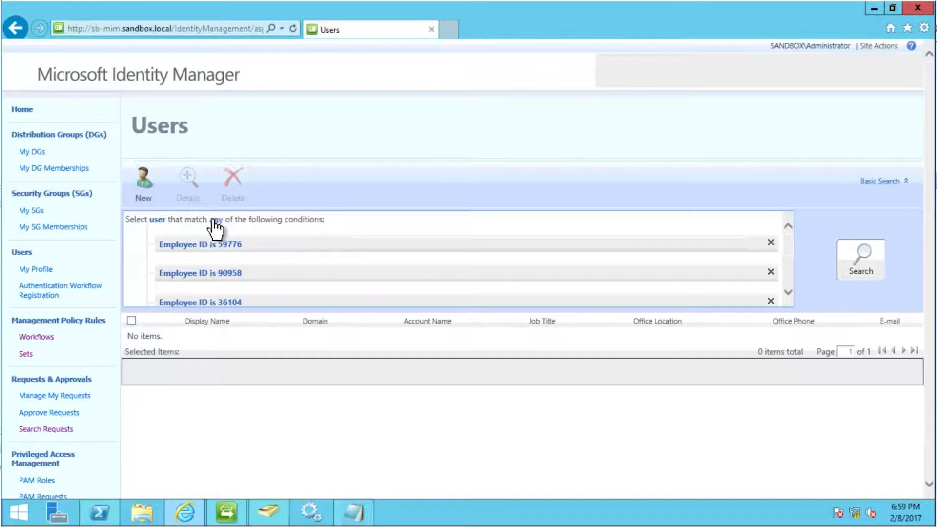
{"action": "left_click", "coordinate": [863, 268]}
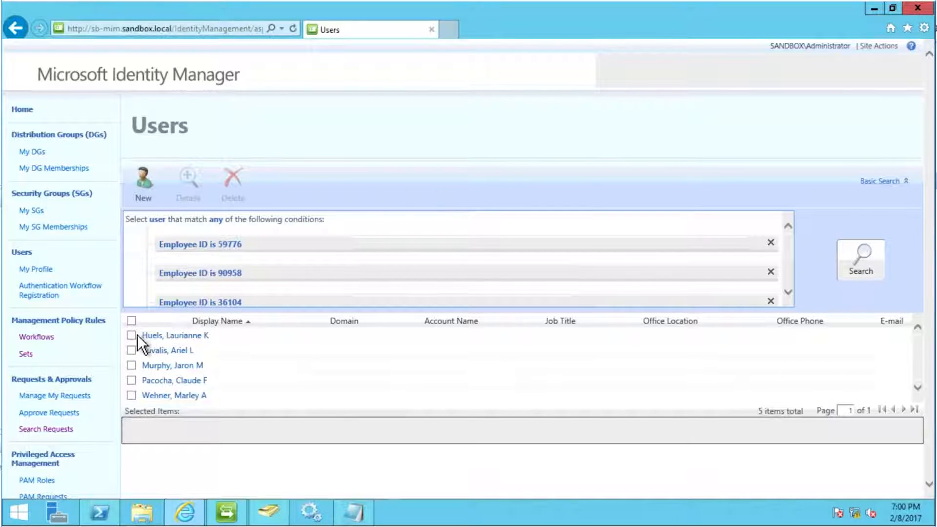
Delete all users in the search results and submit the deletion requests
{"action": "left_click", "coordinate": [131, 320]}
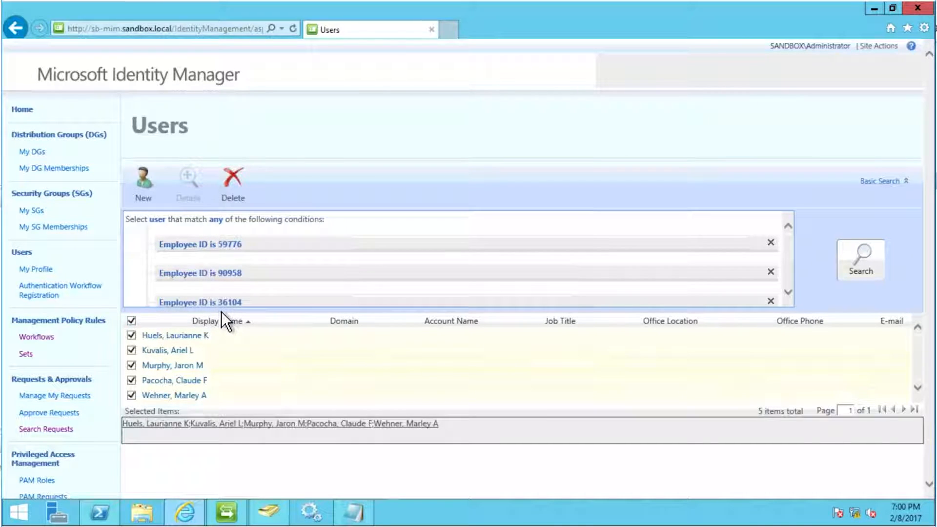
{"action": "left_click", "coordinate": [231, 182]}
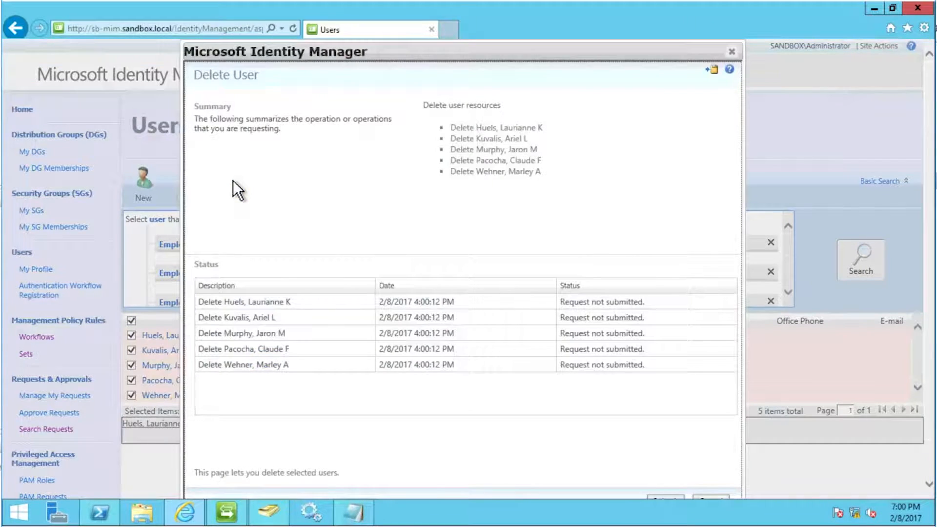
{"action": "scroll", "coordinate": [711, 463], "scroll_direction": "down", "scroll_amount": 1}
{"action": "left_click", "coordinate": [666, 457]}
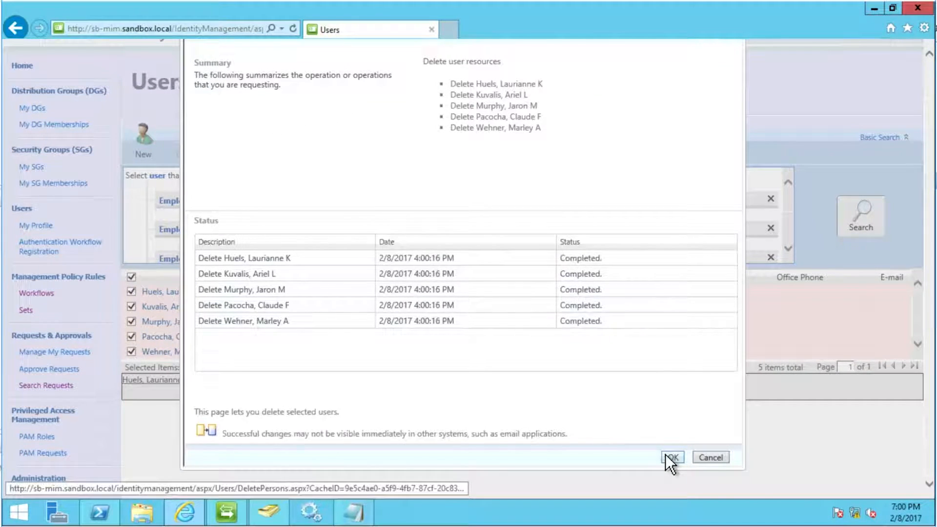
{"action": "left_click", "coordinate": [666, 456]}
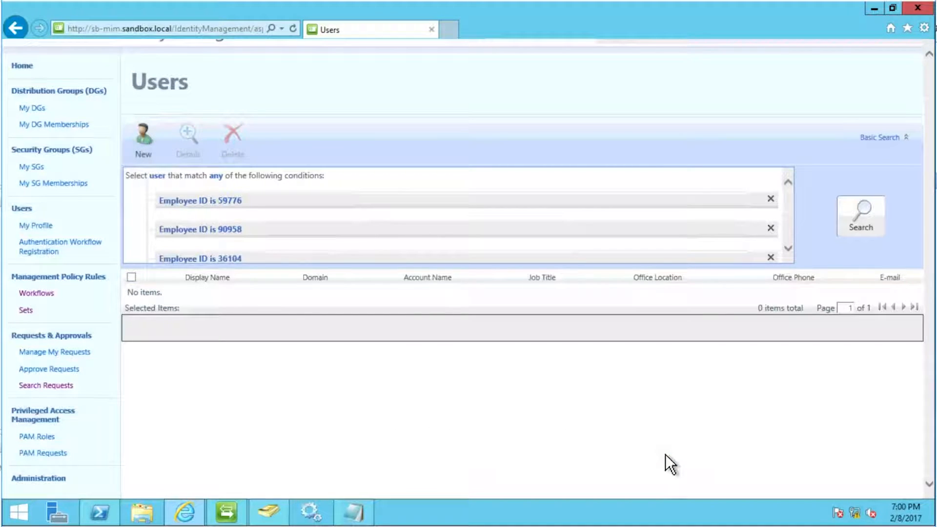
Switch to Synchronization Service Manager and run a Full Import on the MIM Service management agent
{"action": "left_click", "coordinate": [874, 10]}
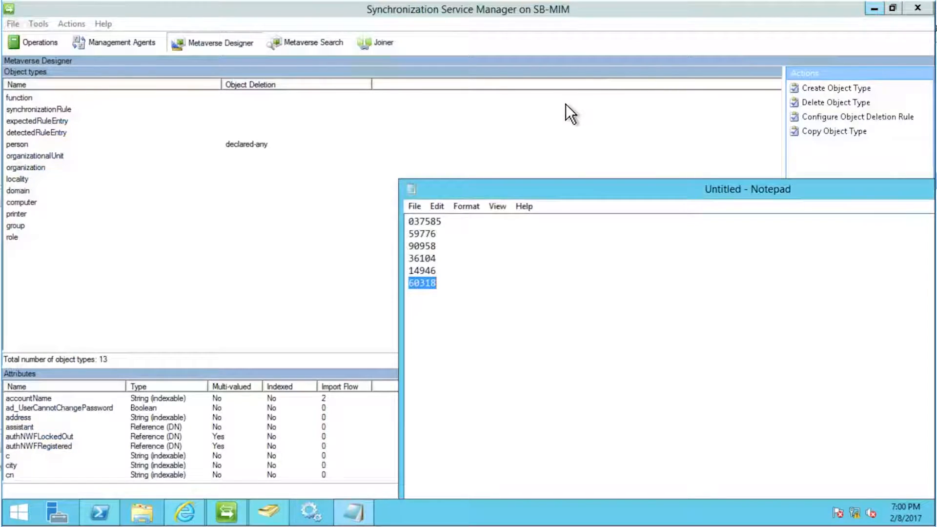
{"action": "left_click", "coordinate": [160, 234]}
{"action": "left_click", "coordinate": [136, 43]}
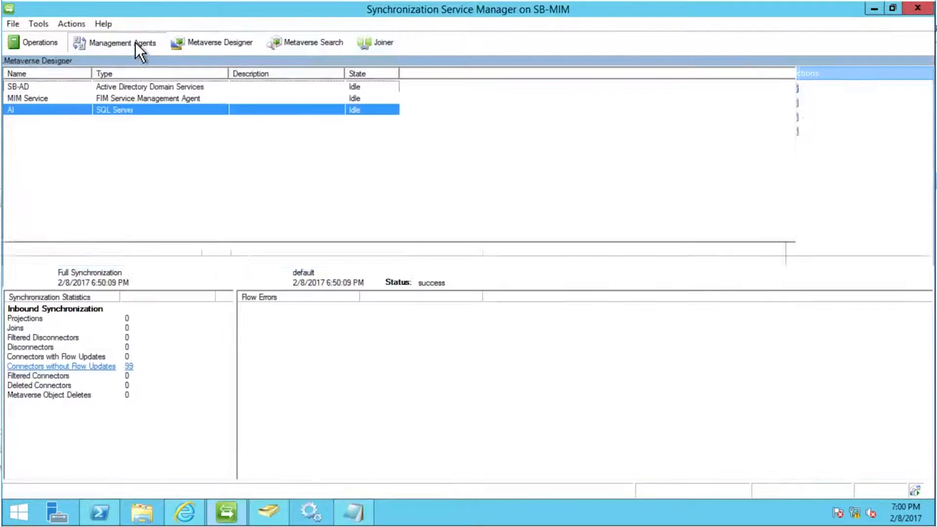
{"action": "left_click", "coordinate": [127, 99]}
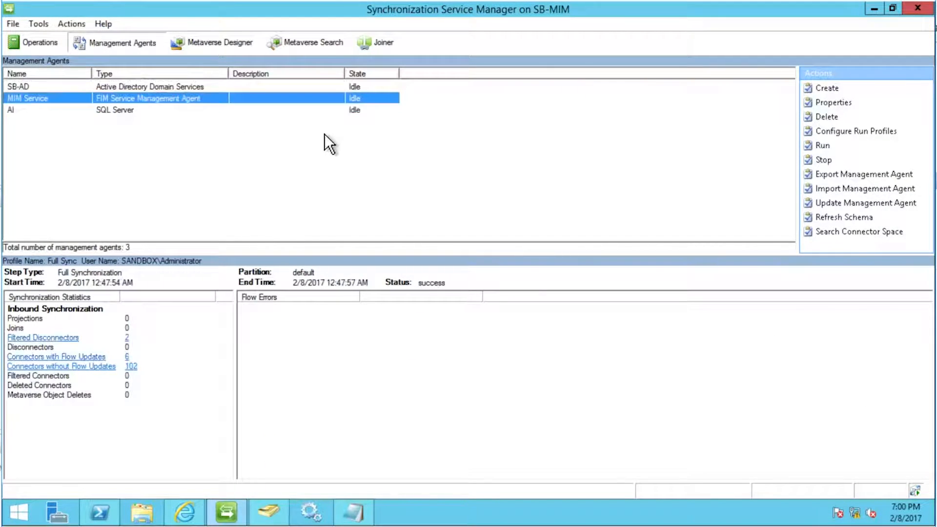
{"action": "left_click", "coordinate": [821, 144]}
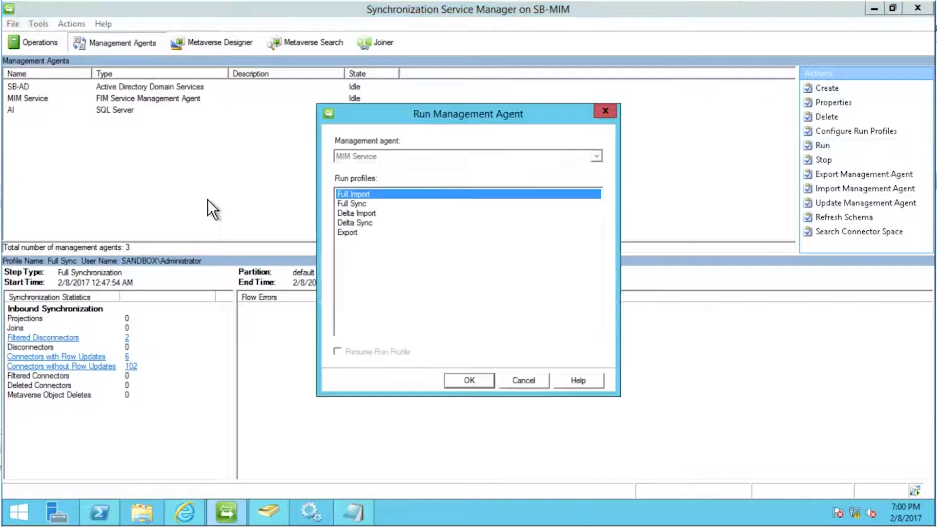
{"action": "left_click", "coordinate": [484, 376]}
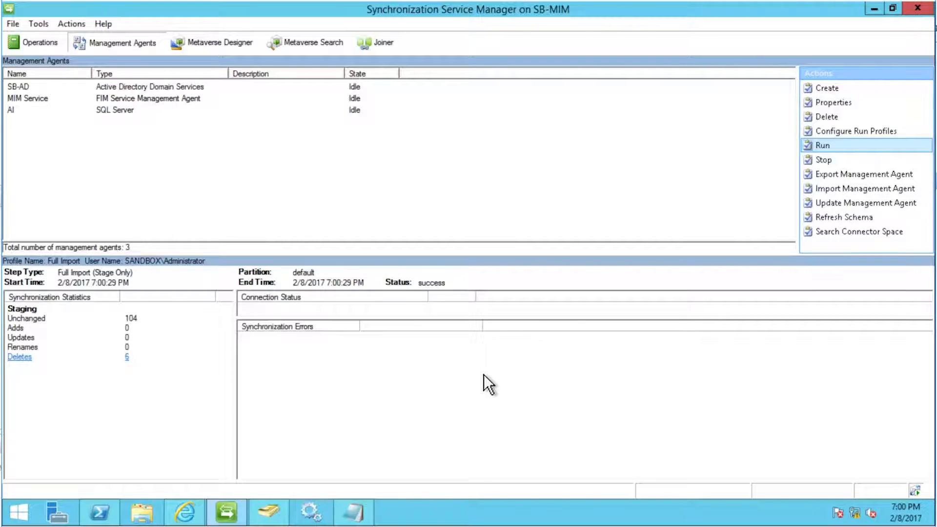
Run a Full Sync on the MIM Service management agent
{"action": "left_click", "coordinate": [180, 99]}
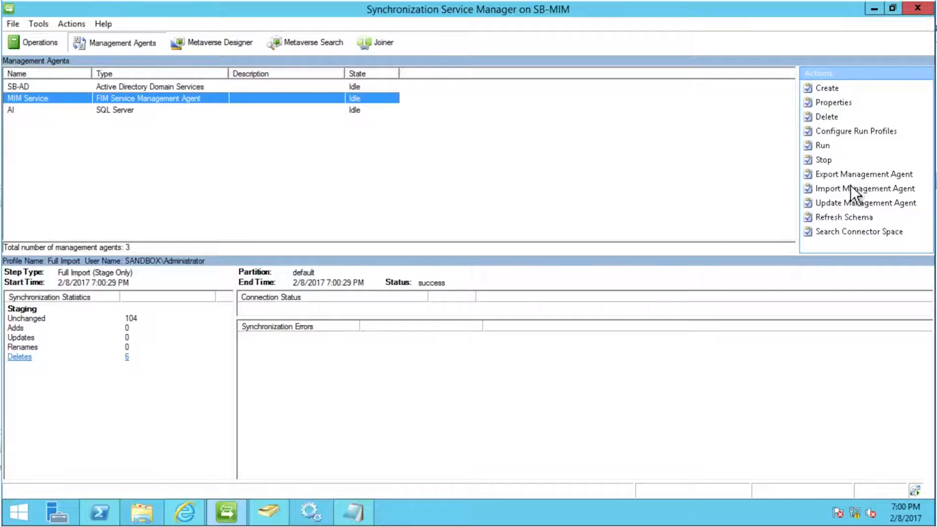
{"action": "left_click", "coordinate": [819, 145]}
{"action": "double_click", "coordinate": [371, 205]}
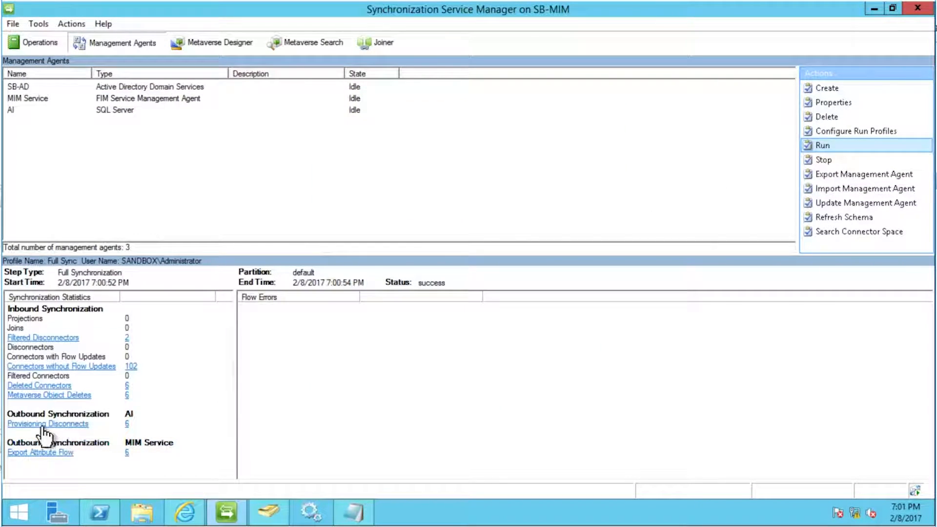
Inspect the pending EmployeeID export change for the fourth object in the MIM Service export attribute flow
{"action": "left_click", "coordinate": [126, 453]}
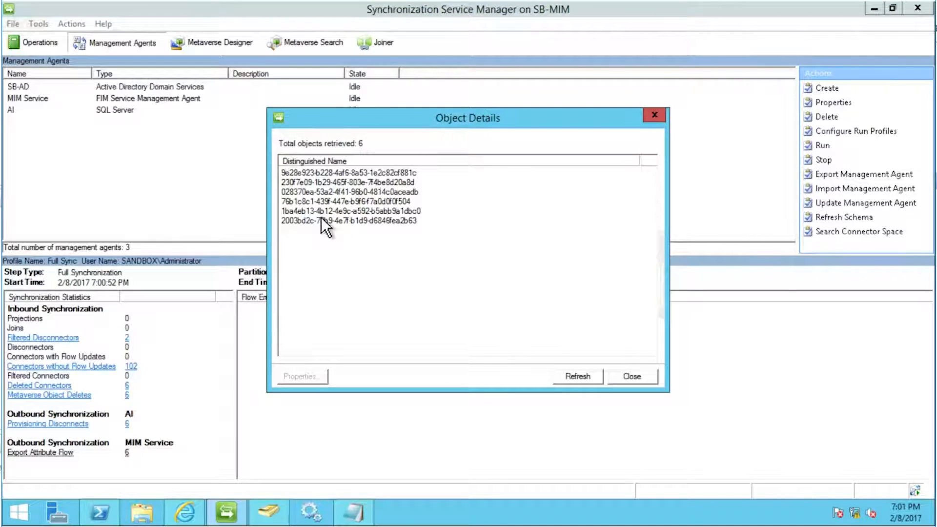
{"action": "double_click", "coordinate": [335, 204]}
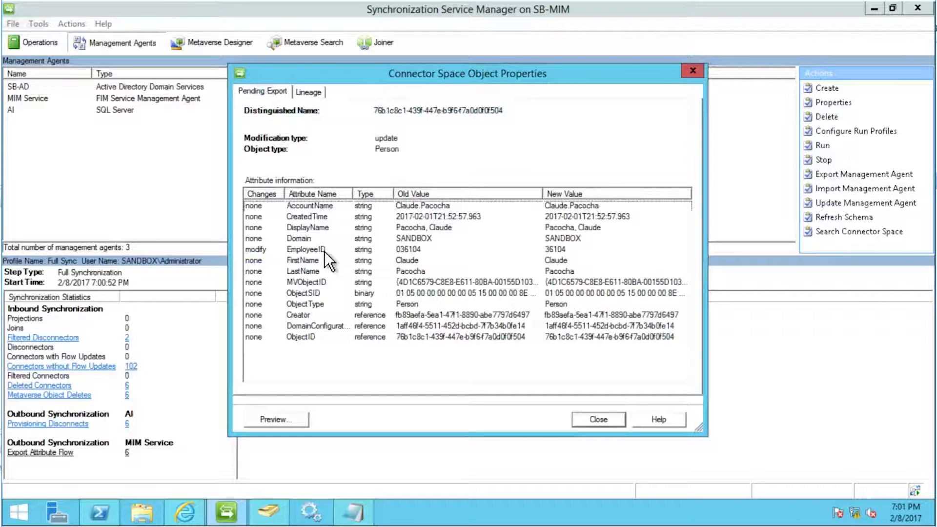
{"action": "left_click", "coordinate": [408, 250]}
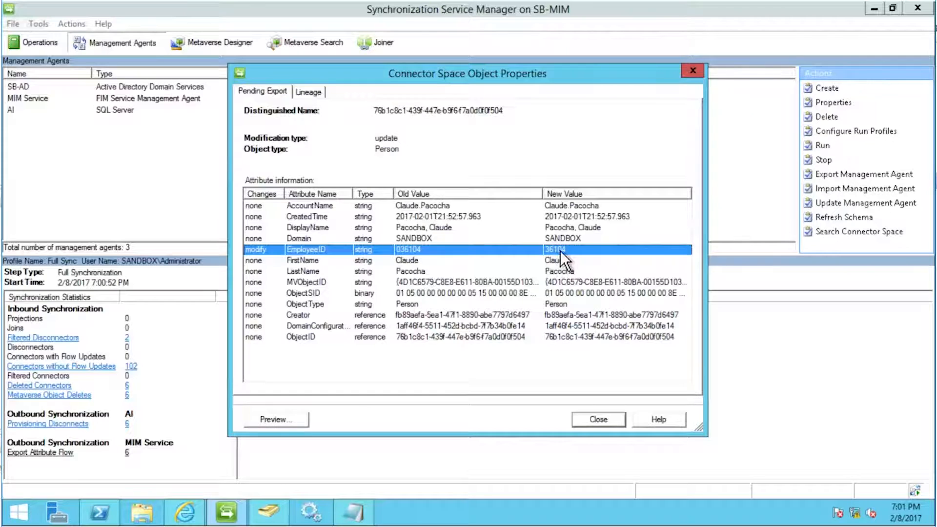
{"action": "left_click", "coordinate": [604, 423]}
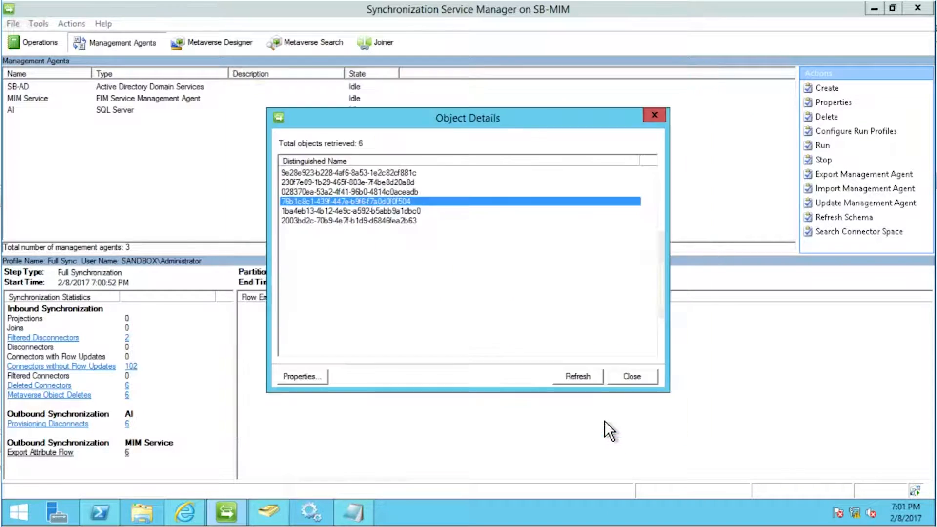
{"action": "left_click", "coordinate": [626, 379]}
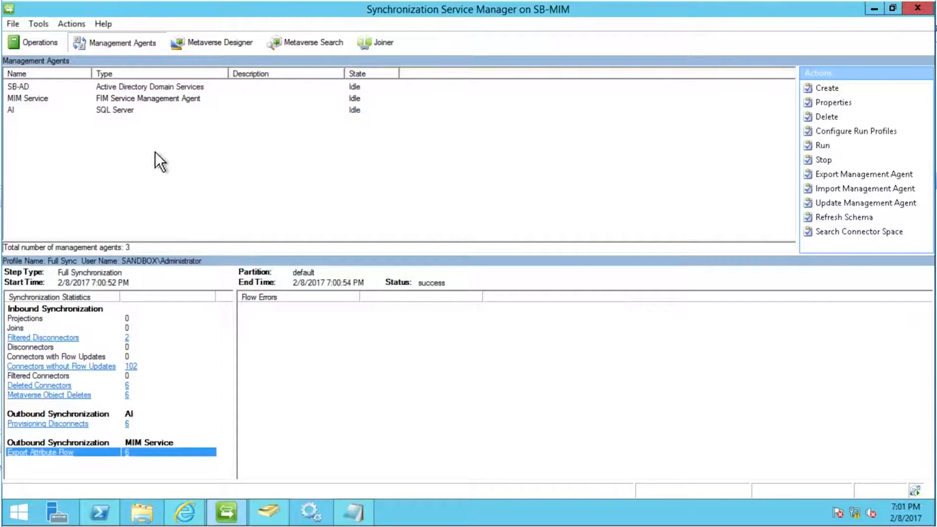
Run a Full Import on the AI management agent
{"action": "left_click", "coordinate": [103, 110]}
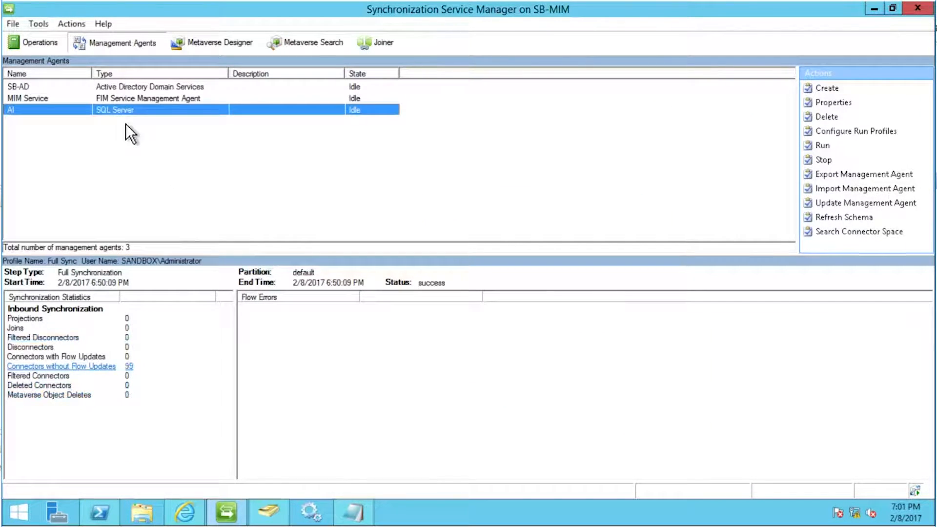
{"action": "left_click", "coordinate": [821, 142]}
{"action": "left_click", "coordinate": [459, 382]}
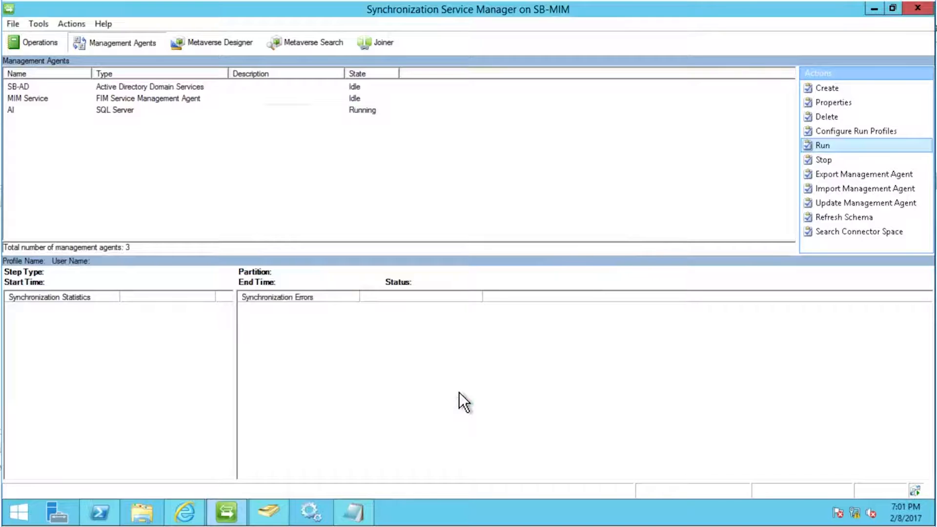
Run a Full Sync on the AI management agent
{"action": "left_click", "coordinate": [162, 107]}
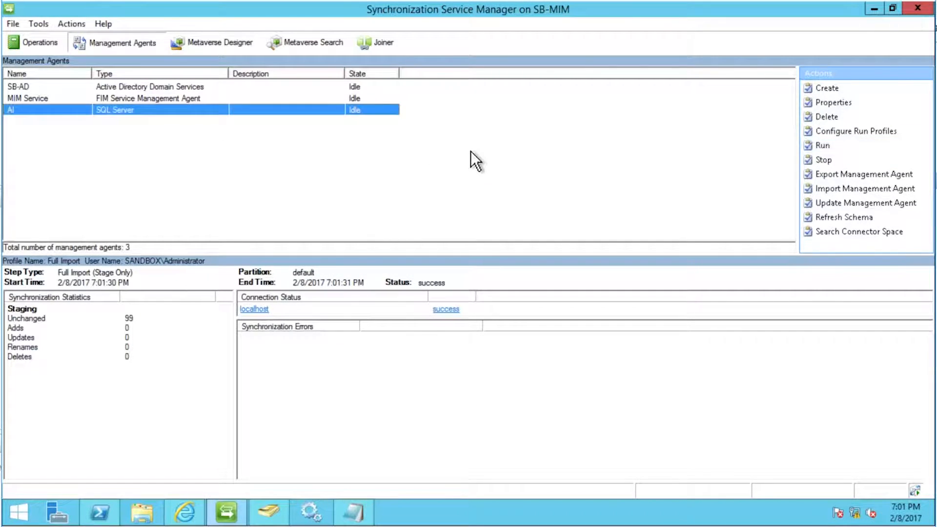
{"action": "left_click", "coordinate": [840, 144]}
{"action": "left_click", "coordinate": [359, 204]}
{"action": "key", "text": "Return"}
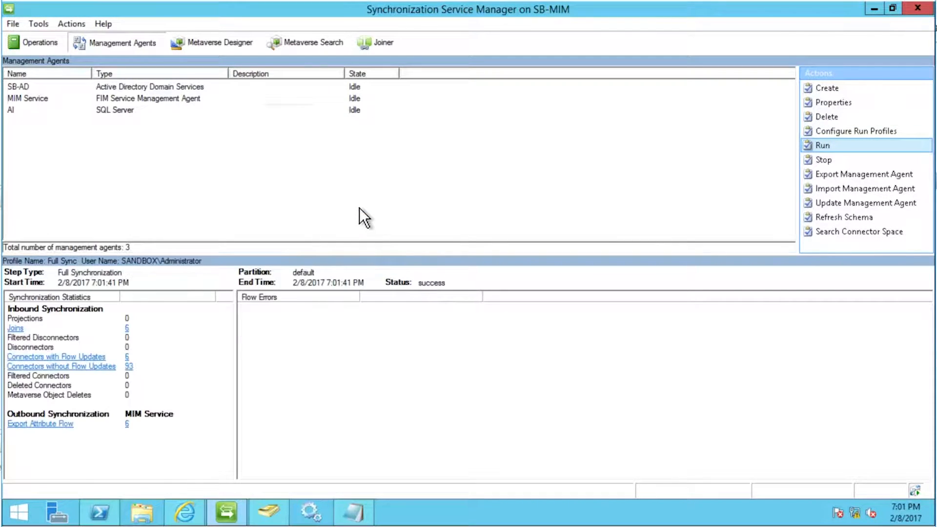
Examine the third joined object's lineage and its metaverse attributes with their contributing management agents
{"action": "left_click", "coordinate": [127, 328]}
{"action": "left_click", "coordinate": [315, 192]}
{"action": "double_click", "coordinate": [315, 192]}
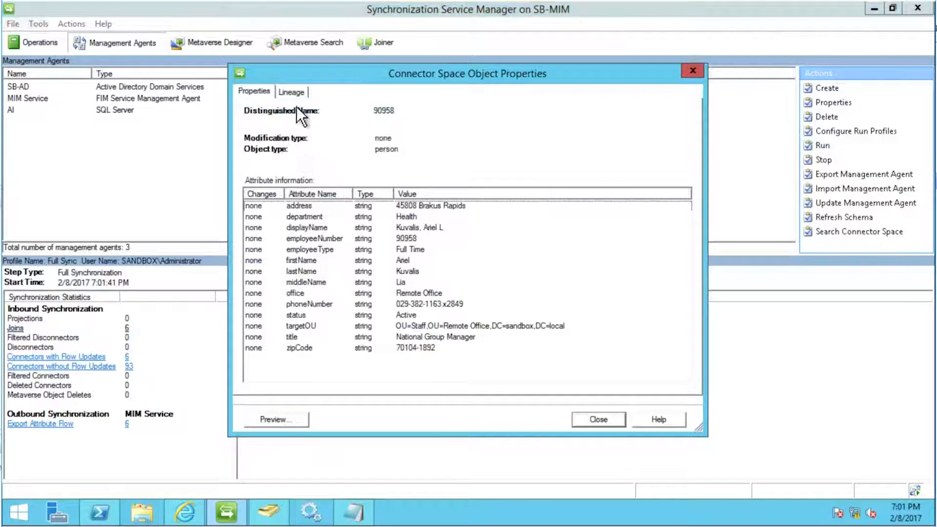
{"action": "left_click", "coordinate": [293, 92]}
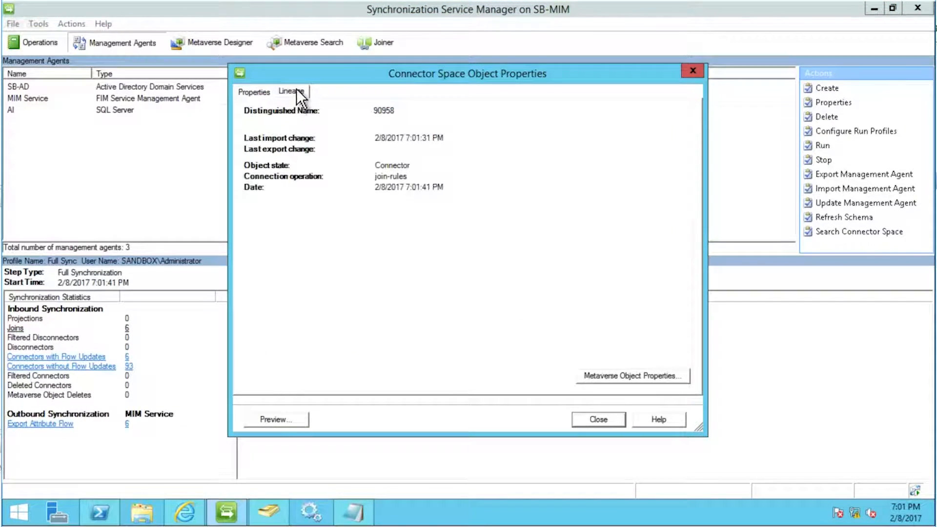
{"action": "left_click", "coordinate": [611, 379]}
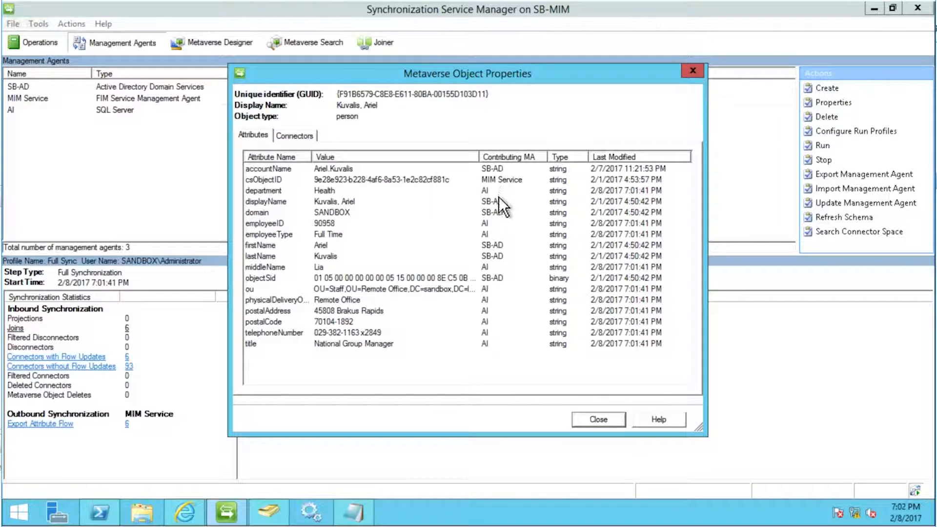
{"action": "left_click", "coordinate": [583, 424]}
{"action": "left_click", "coordinate": [599, 420]}
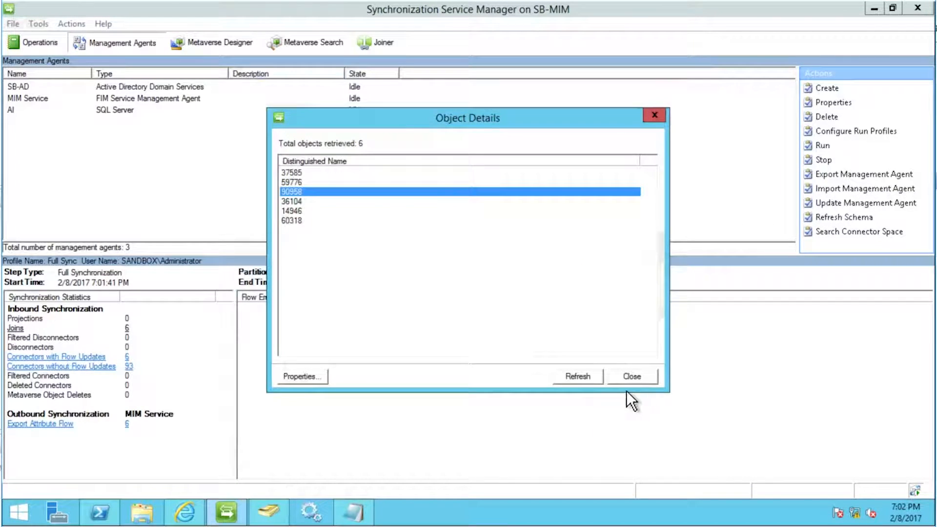
{"action": "left_click", "coordinate": [636, 379]}
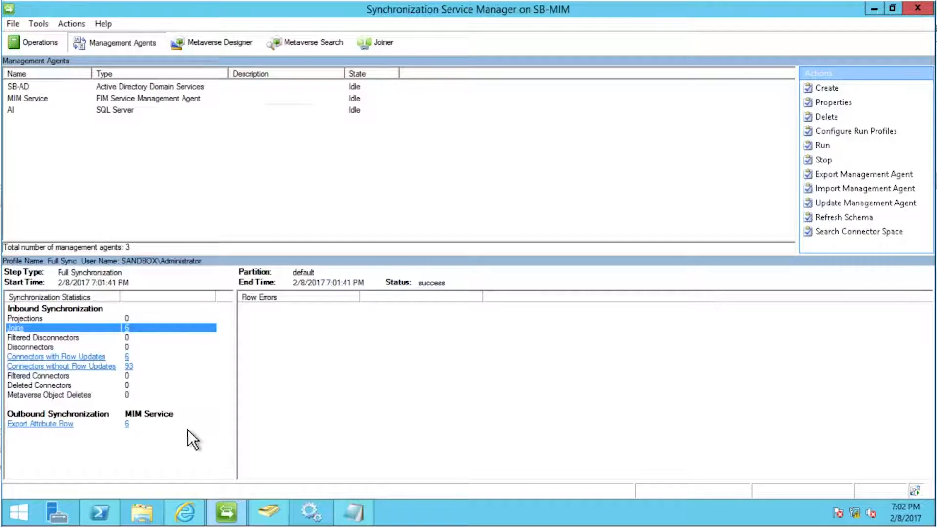
Check the EmployeeType attribute in the fourth object's pending export to MIM Service from the AI synchronization
{"action": "left_click", "coordinate": [128, 424]}
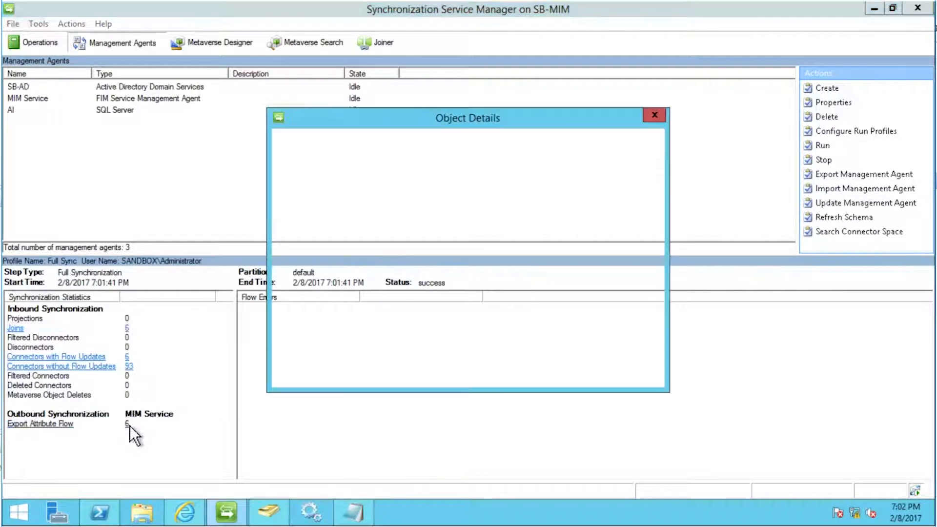
{"action": "double_click", "coordinate": [356, 200]}
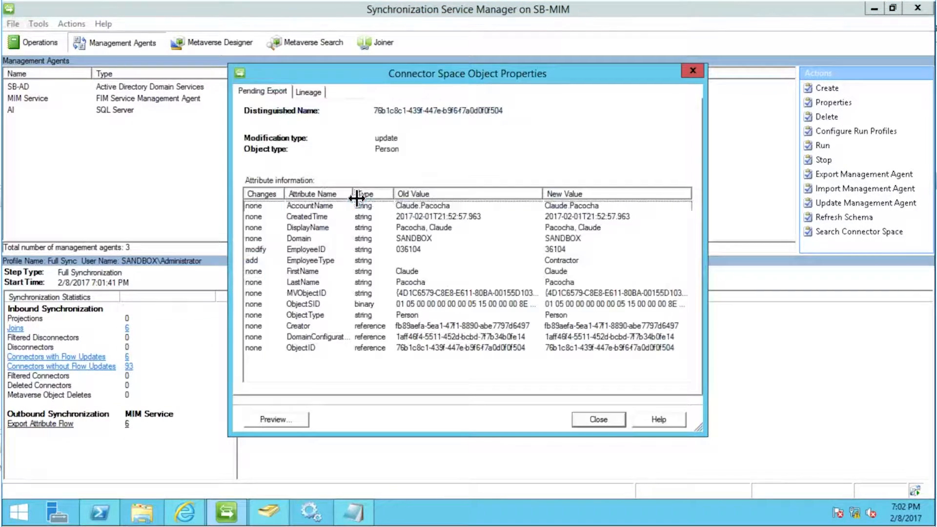
{"action": "left_click", "coordinate": [337, 260]}
{"action": "key", "text": "Escape"}
{"action": "key", "text": "Escape"}
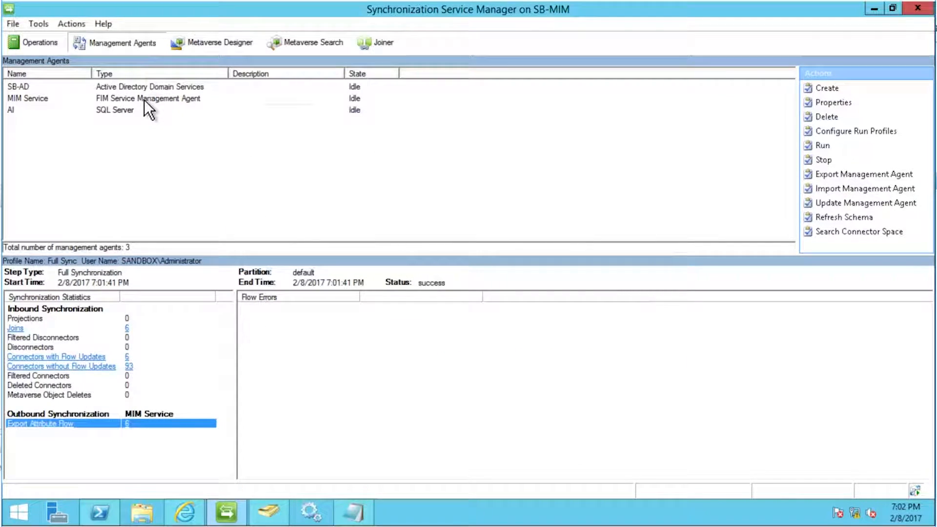
Run an Export followed by a Full Import on the MIM Service management agent
{"action": "left_click", "coordinate": [145, 100]}
{"action": "left_click", "coordinate": [824, 146]}
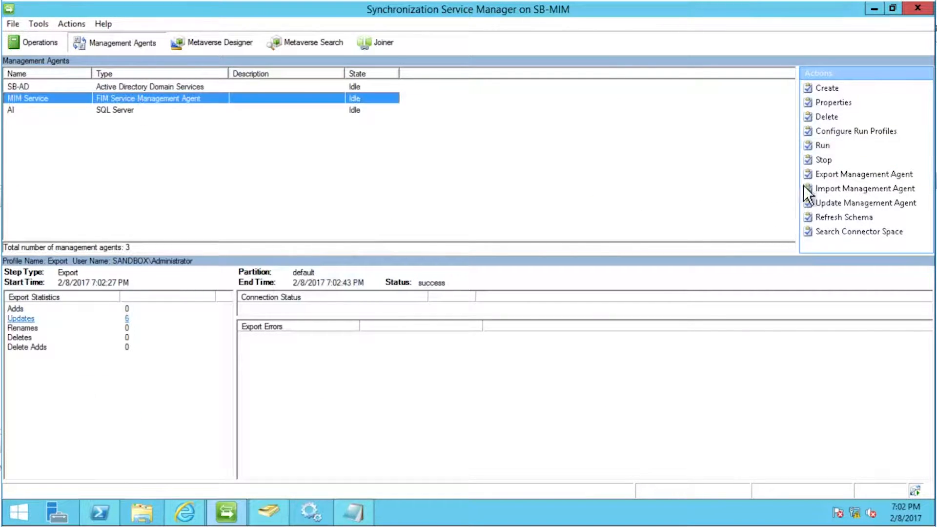
{"action": "left_click", "coordinate": [849, 146]}
{"action": "left_click", "coordinate": [482, 383]}
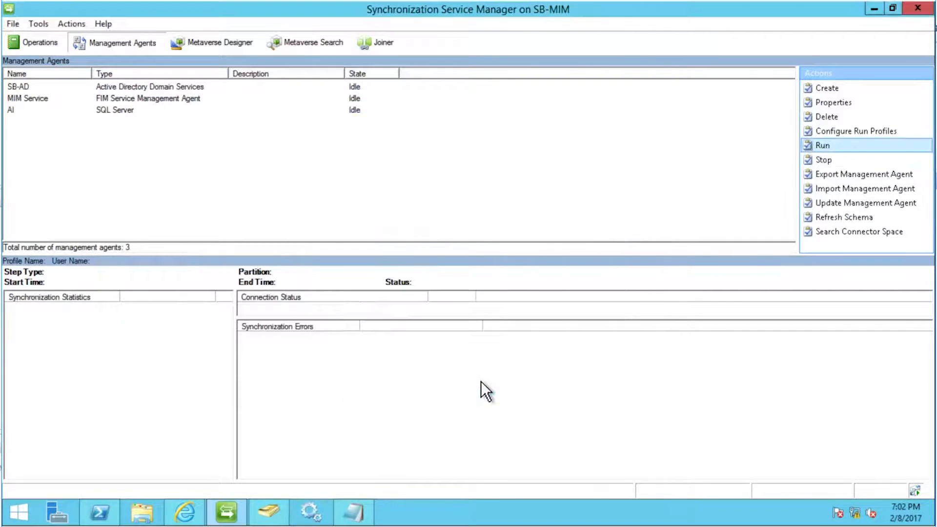